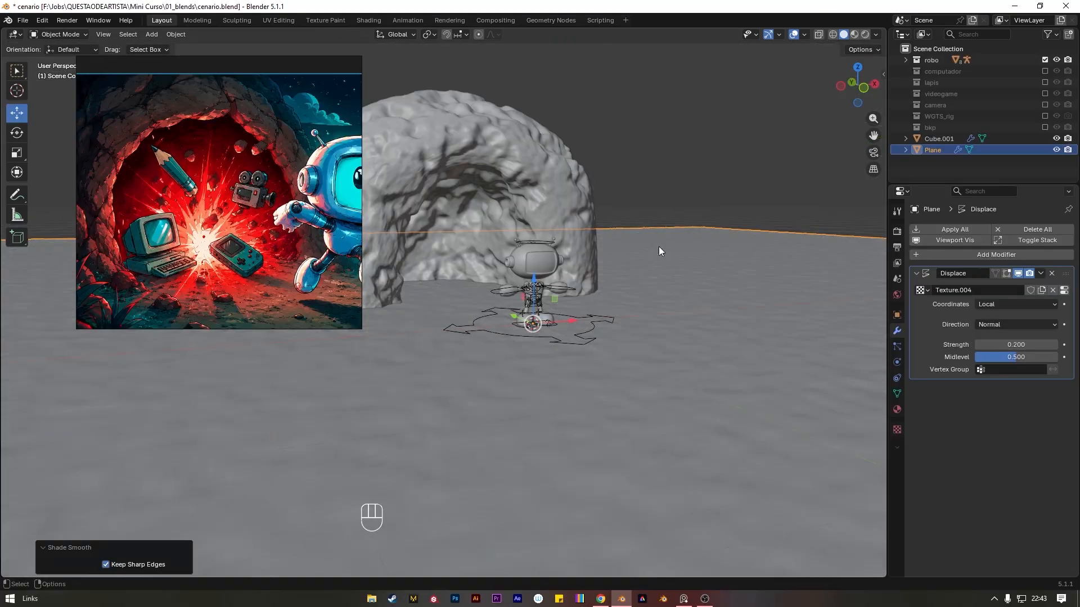
{"action": "middle_click_drag", "start_coordinate": [603, 366], "coordinate": [678, 312], "text": "alt"}
{"action": "key", "text": "Tab"}
{"action": "key", "text": "Tab"}
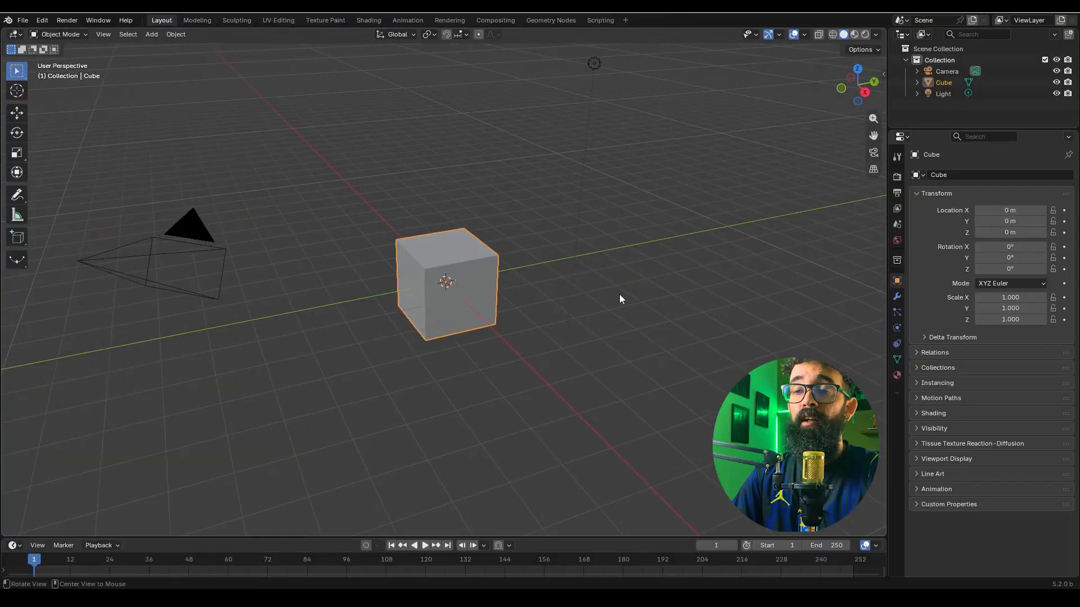
- Delete the default camera, cube and light so the scene is empty
{"action": "middle_click_drag", "start_coordinate": [619, 294], "coordinate": [638, 295]}
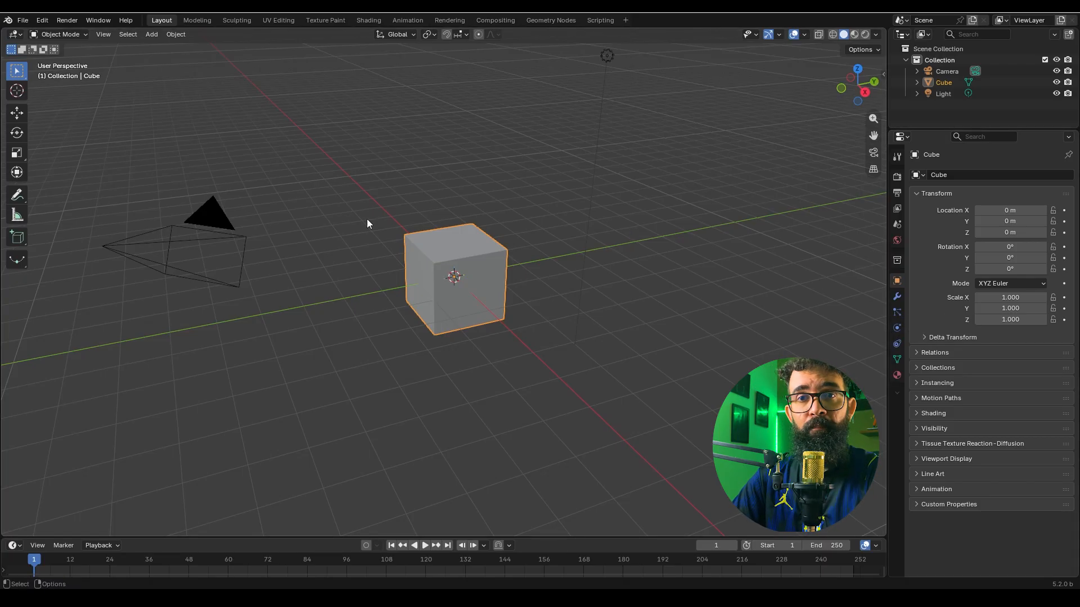
{"action": "key", "text": "a"}
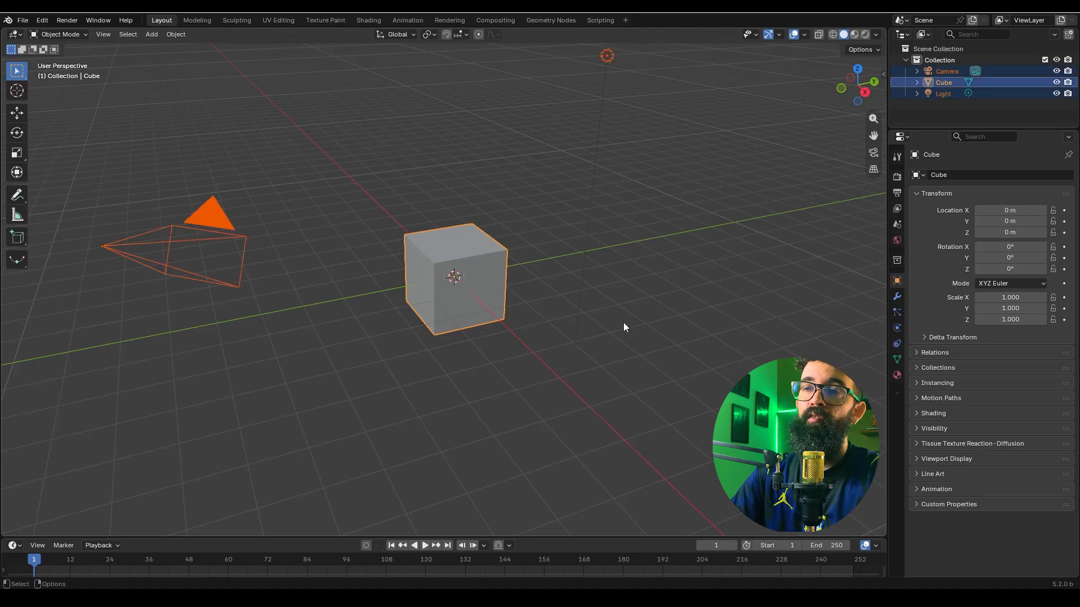
{"action": "key", "text": "Delete"}
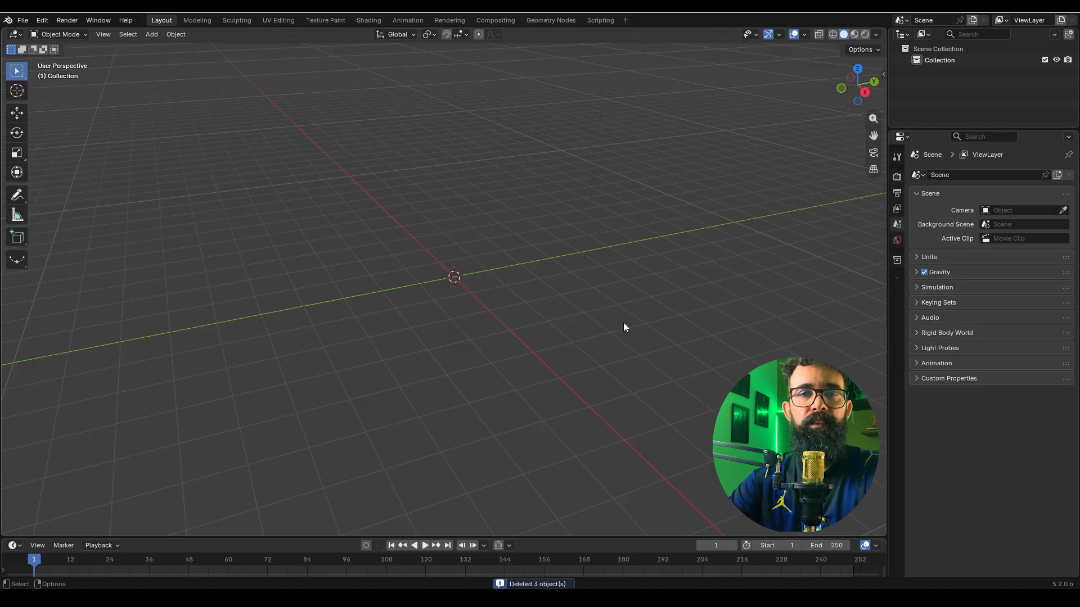
- Add a plane mesh at the origin and scale it up in Edit Mode
{"action": "key", "text": "shift+a"}
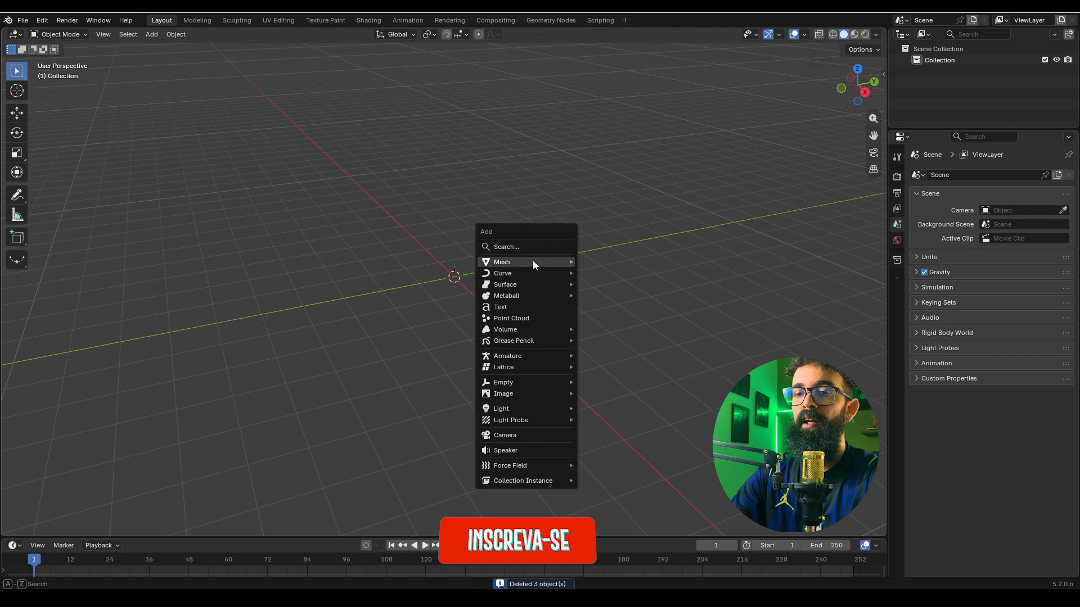
{"action": "mouse_move", "coordinate": [533, 261]}
{"action": "left_click", "coordinate": [613, 263]}
{"action": "key", "text": "Tab"}
{"action": "key", "text": "s"}
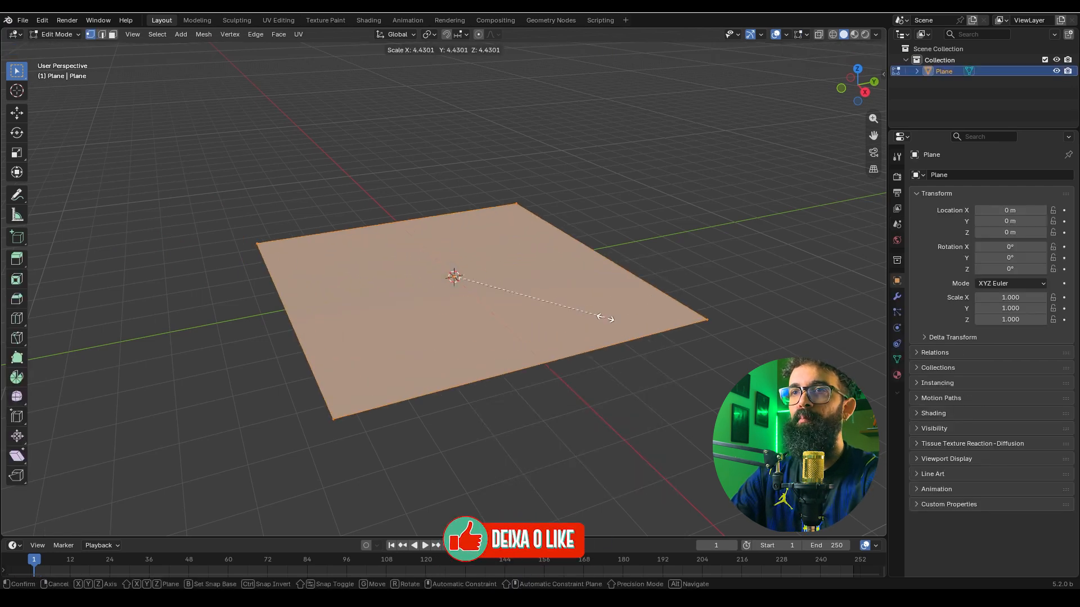
{"action": "left_click", "coordinate": [644, 287]}
- Rotate the plane's mesh 90° about X and raise it along Z until its lower edge sits at ground level
{"action": "middle_click_drag", "start_coordinate": [650, 321], "coordinate": [668, 312]}
{"action": "key", "text": "r"}
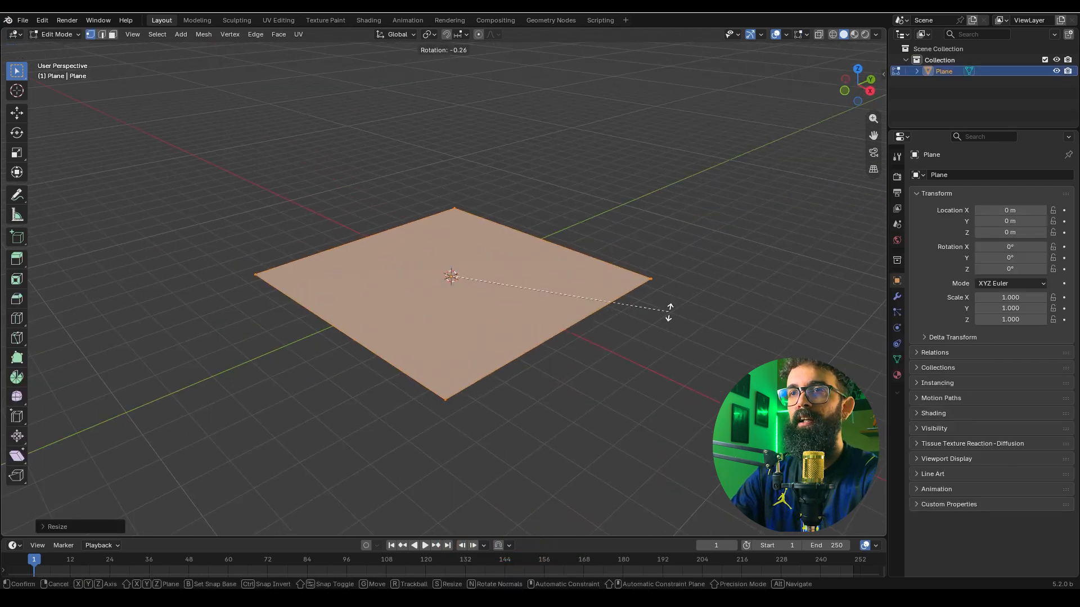
{"action": "type", "text": "x90"}
{"action": "key", "text": "Return"}
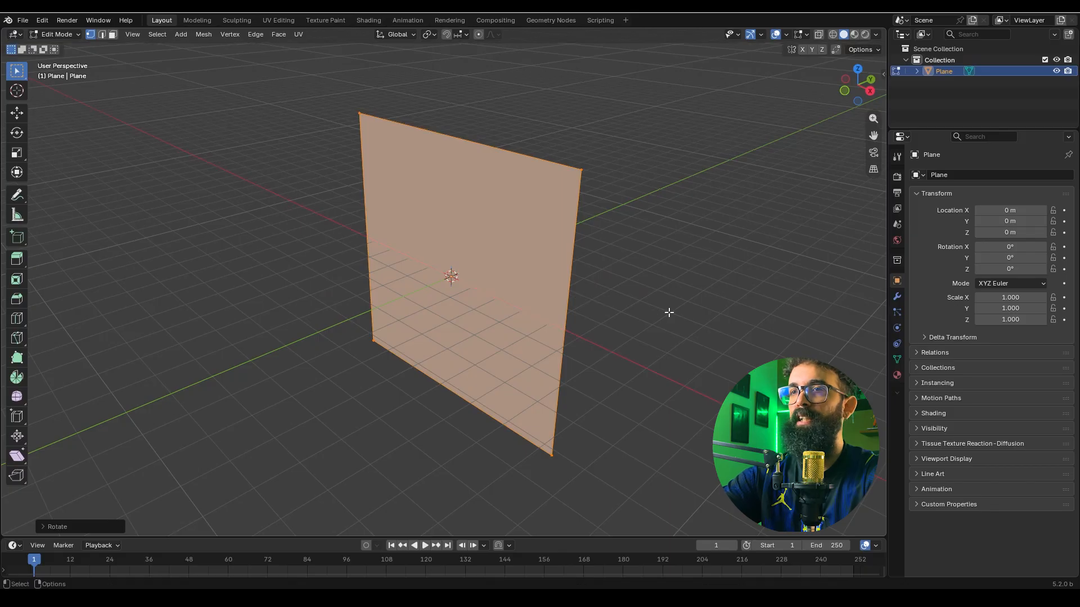
{"action": "middle_click_drag", "start_coordinate": [613, 241], "coordinate": [566, 298]}
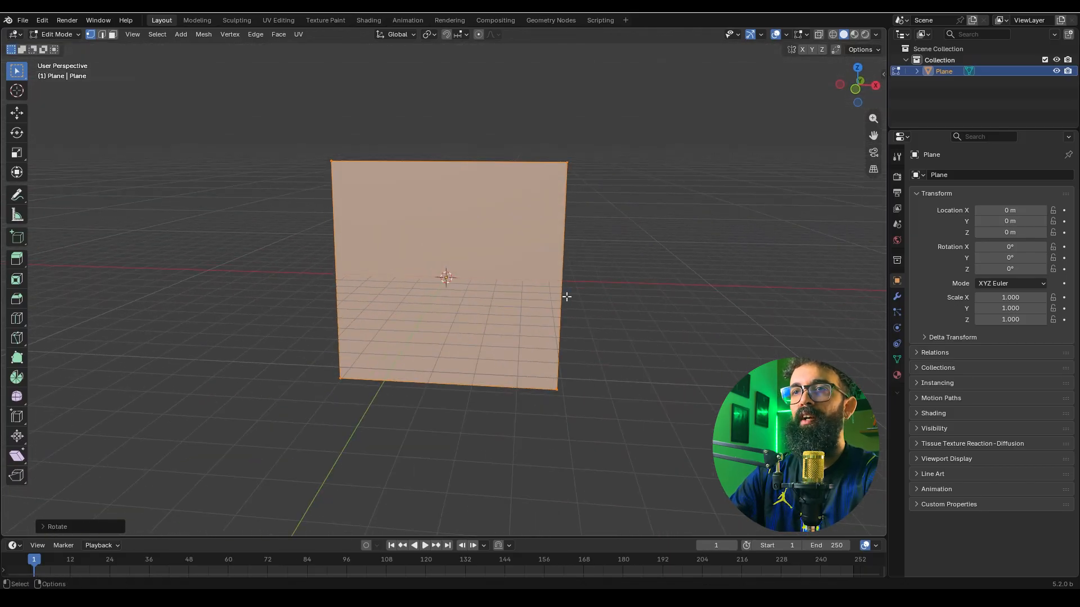
{"action": "key", "text": "g"}
{"action": "key", "text": "z"}
{"action": "left_click", "coordinate": [564, 188]}
- Subdivide the upright plane's mesh with 100 cuts, return to Object Mode and deselect the plane
{"action": "middle_click_drag", "start_coordinate": [587, 192], "coordinate": [607, 262], "text": "shift"}
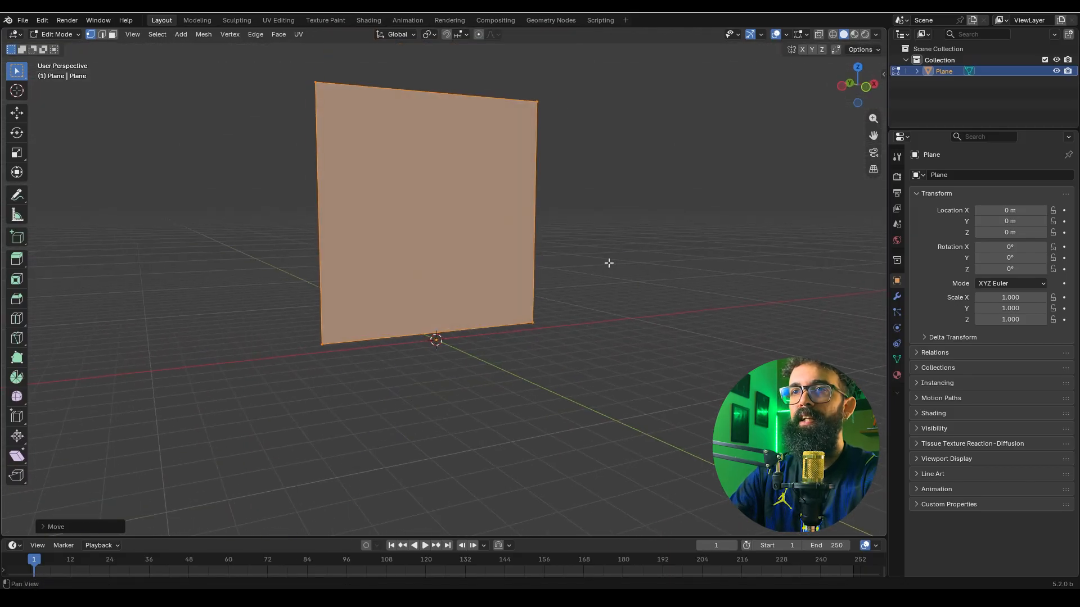
{"action": "middle_click_drag", "start_coordinate": [484, 225], "coordinate": [498, 197], "text": "shift"}
{"action": "right_click", "coordinate": [453, 165]}
{"action": "left_click", "coordinate": [448, 214]}
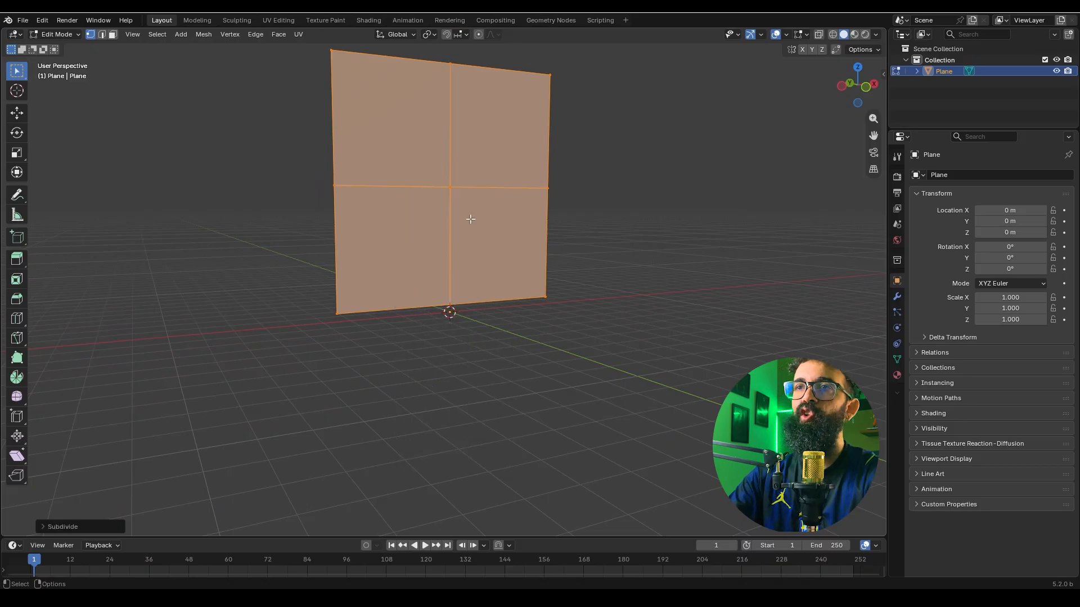
{"action": "left_click", "coordinate": [48, 527]}
{"action": "left_click", "coordinate": [158, 449]}
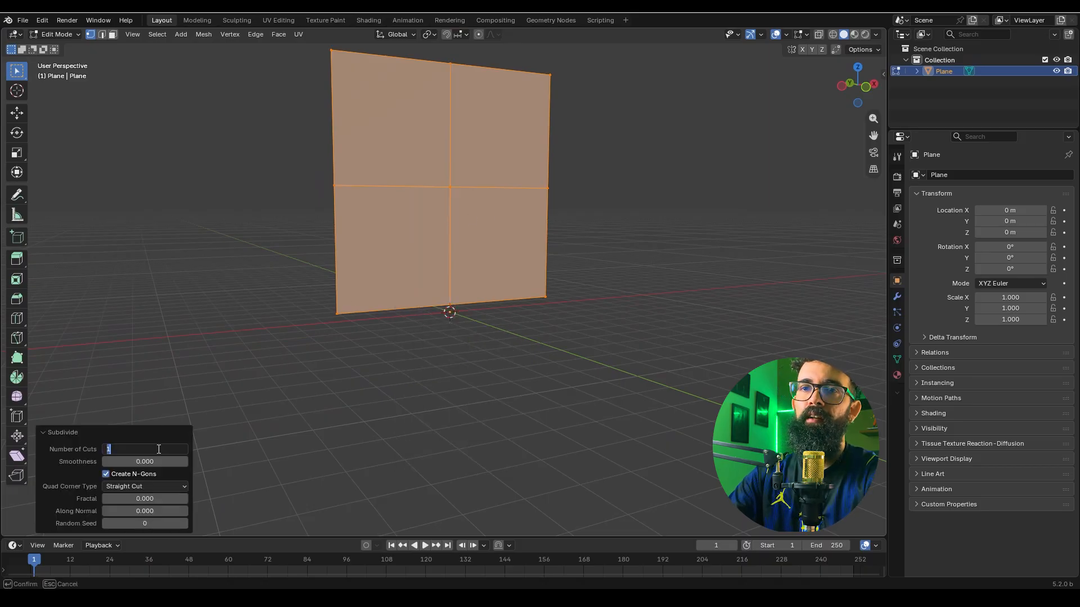
{"action": "type", "text": "100"}
{"action": "key", "text": "Return"}
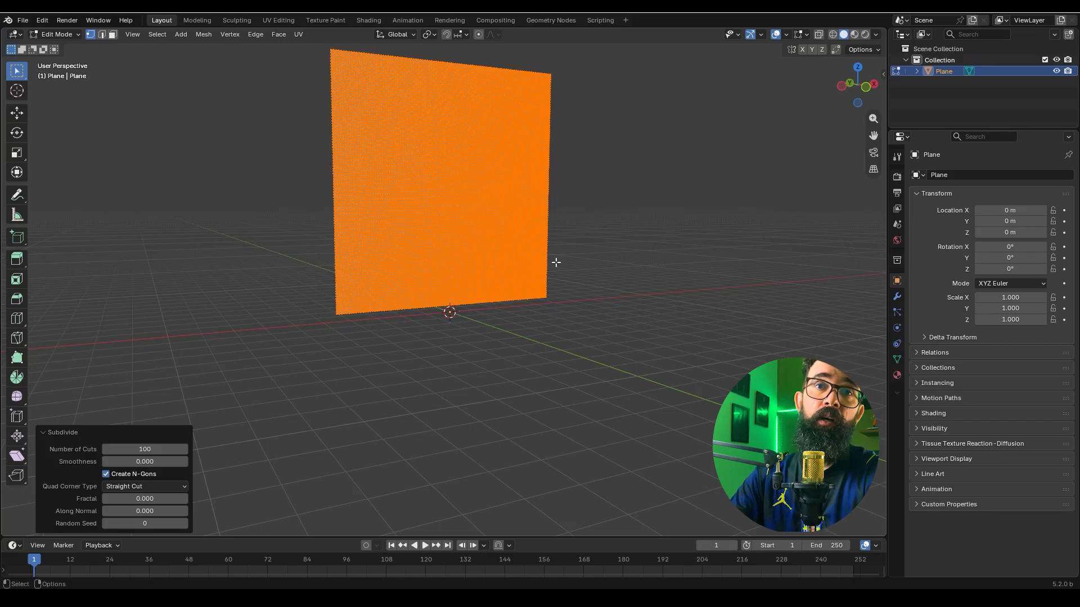
{"action": "left_click_drag", "start_coordinate": [614, 263], "coordinate": [557, 270], "text": "alt"}
{"action": "key", "text": "Tab"}
{"action": "left_click", "coordinate": [647, 254]}
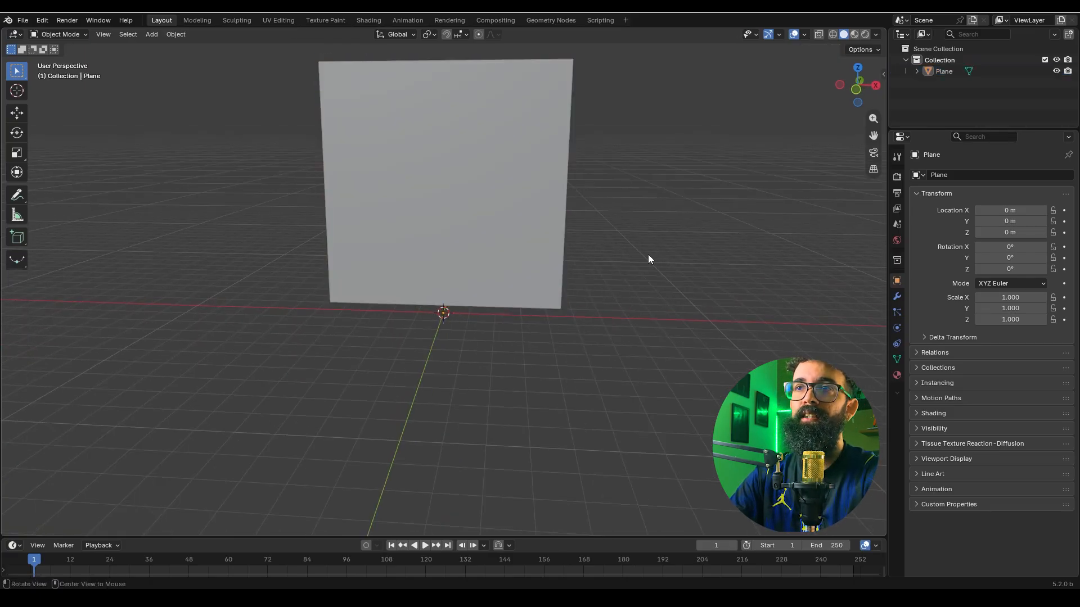
- Add a second plane at the origin and scale its mesh up in Edit Mode into a large floor beneath the upright plane
{"action": "left_click_drag", "start_coordinate": [648, 254], "coordinate": [610, 278], "text": "alt"}
{"action": "key", "text": "shift+a"}
{"action": "left_click", "coordinate": [613, 285]}
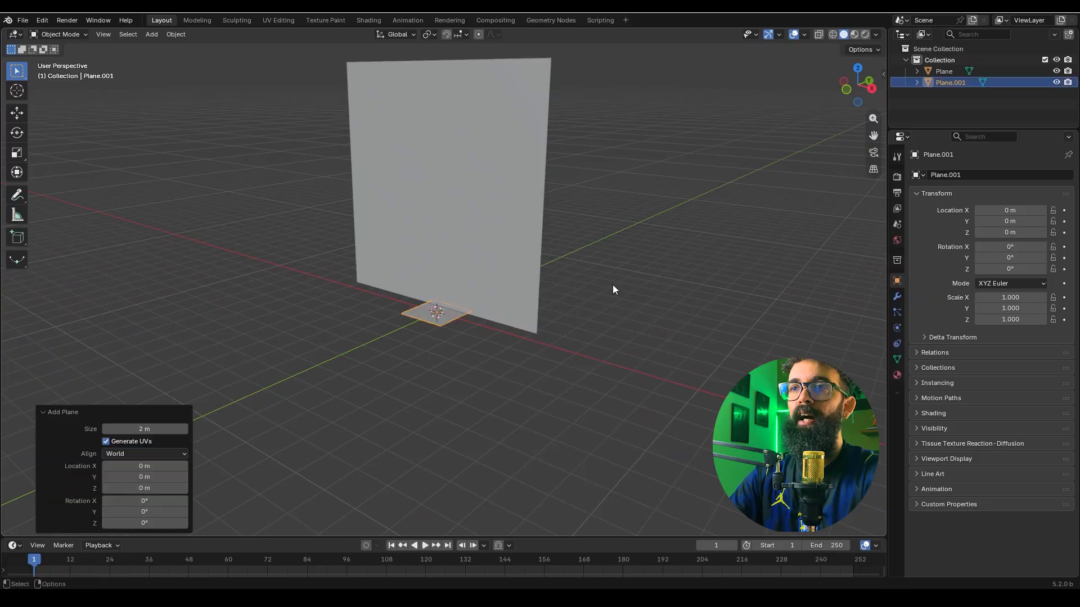
{"action": "key", "text": "Tab"}
{"action": "key", "text": "s"}
{"action": "left_click", "coordinate": [782, 382]}
{"action": "key", "text": "s"}
{"action": "left_click", "coordinate": [663, 286]}
{"action": "left_click_drag", "start_coordinate": [677, 194], "coordinate": [624, 266], "text": "ctrl+alt"}
{"action": "middle_click_drag", "start_coordinate": [630, 251], "coordinate": [616, 235]}
{"action": "key", "text": "Tab"}
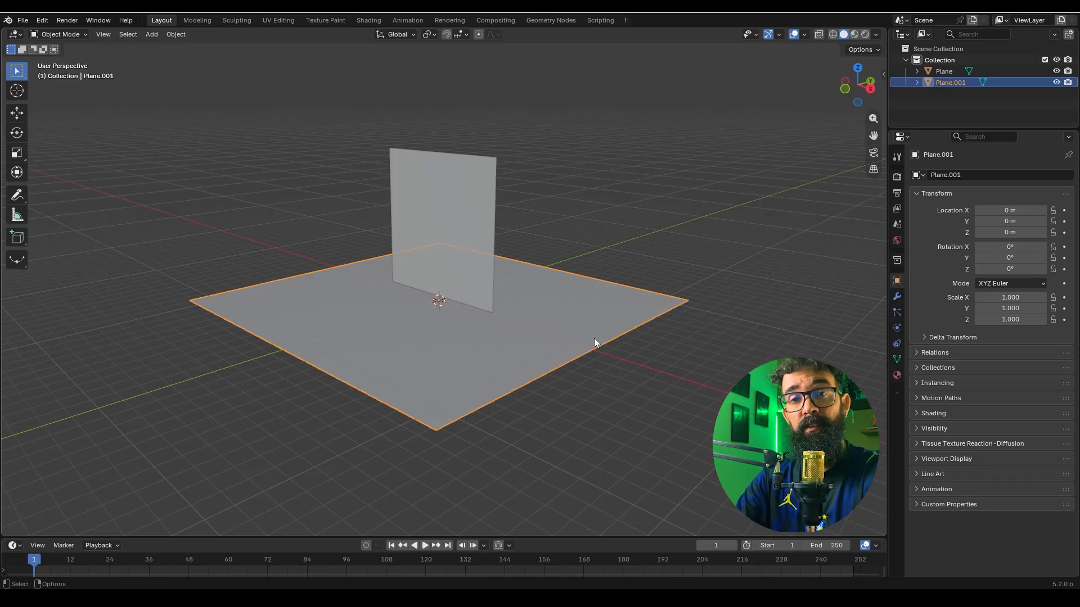
- Move the floor plane to a new collection named Colision
{"action": "left_click", "coordinate": [592, 235]}
{"action": "left_click", "coordinate": [551, 328]}
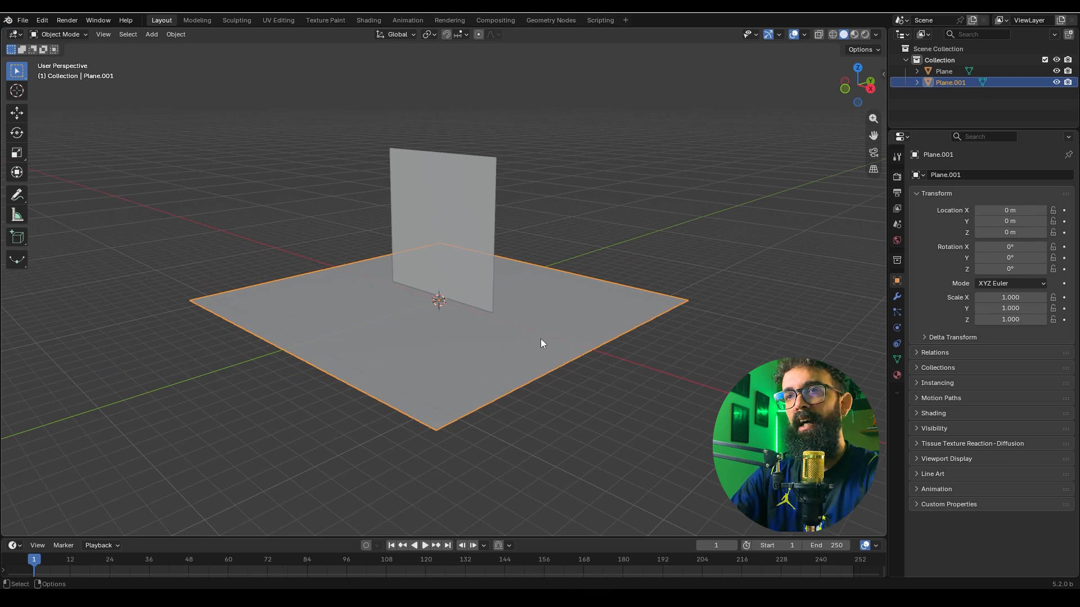
{"action": "key", "text": "m"}
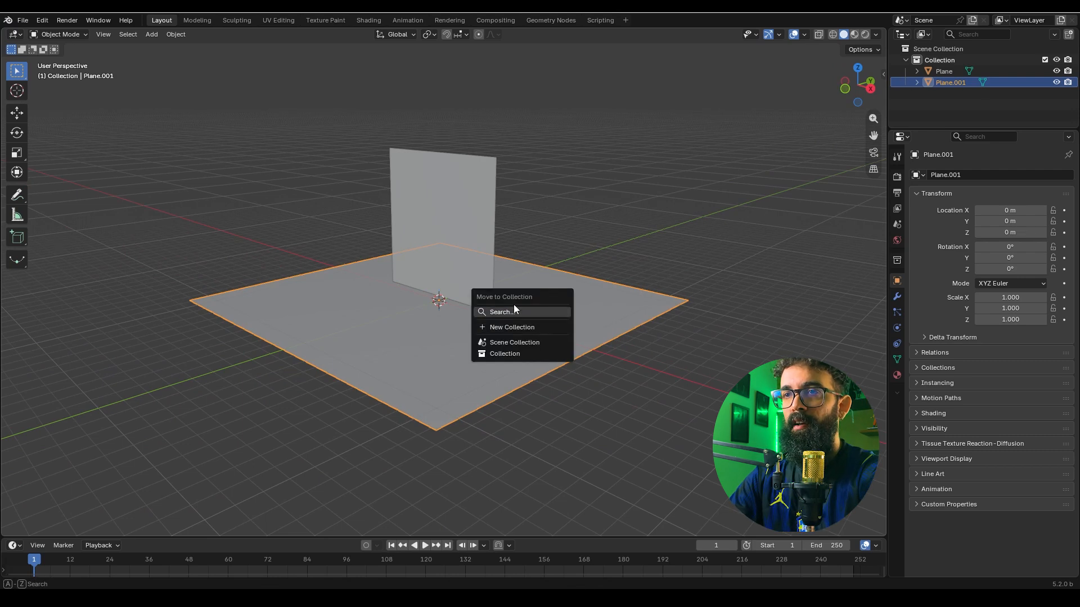
{"action": "left_click", "coordinate": [522, 329]}
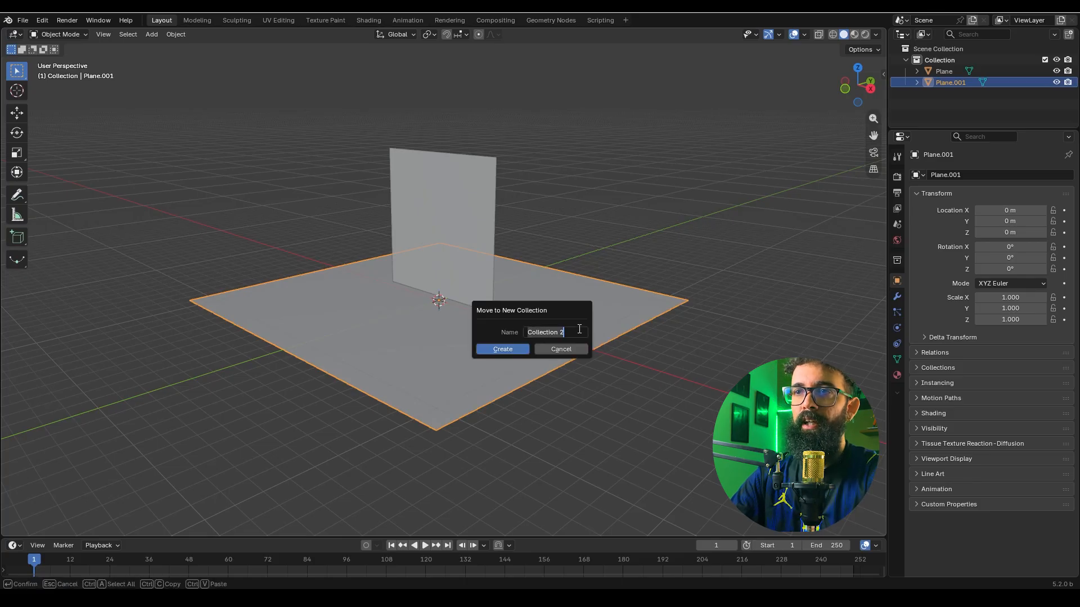
{"action": "type", "text": "Coll"}
{"action": "type", "text": "is"}
{"action": "key", "text": "Return"}
{"action": "key", "text": "Return"}
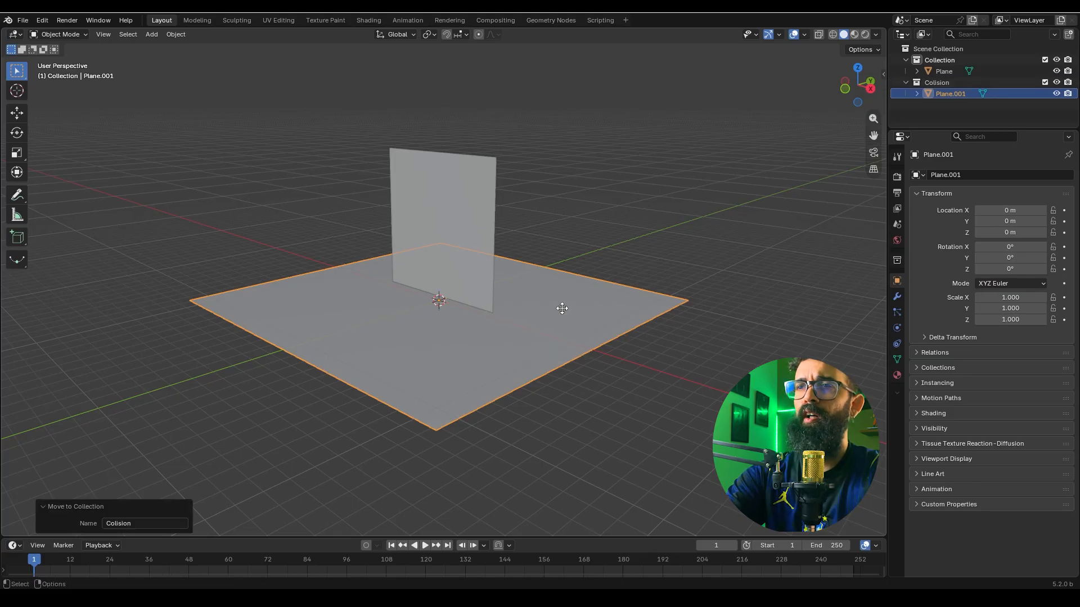
{"action": "left_click", "coordinate": [829, 179]}
{"action": "left_click", "coordinate": [906, 83]}
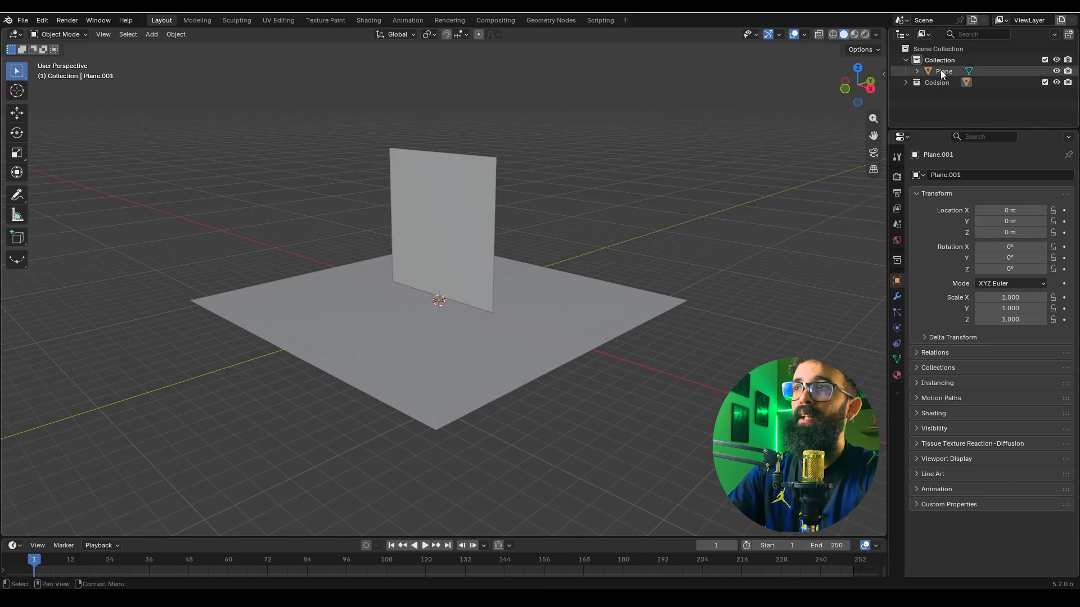
{"action": "left_click", "coordinate": [906, 83]}
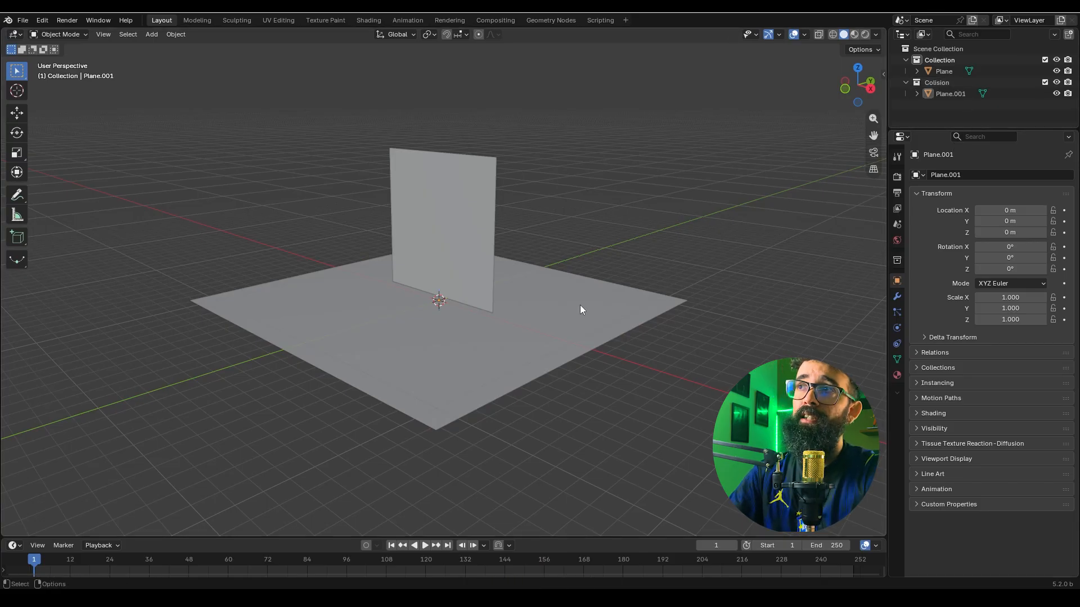
- Add the Collider simulation modifier to the floor plane
{"action": "left_click", "coordinate": [632, 293]}
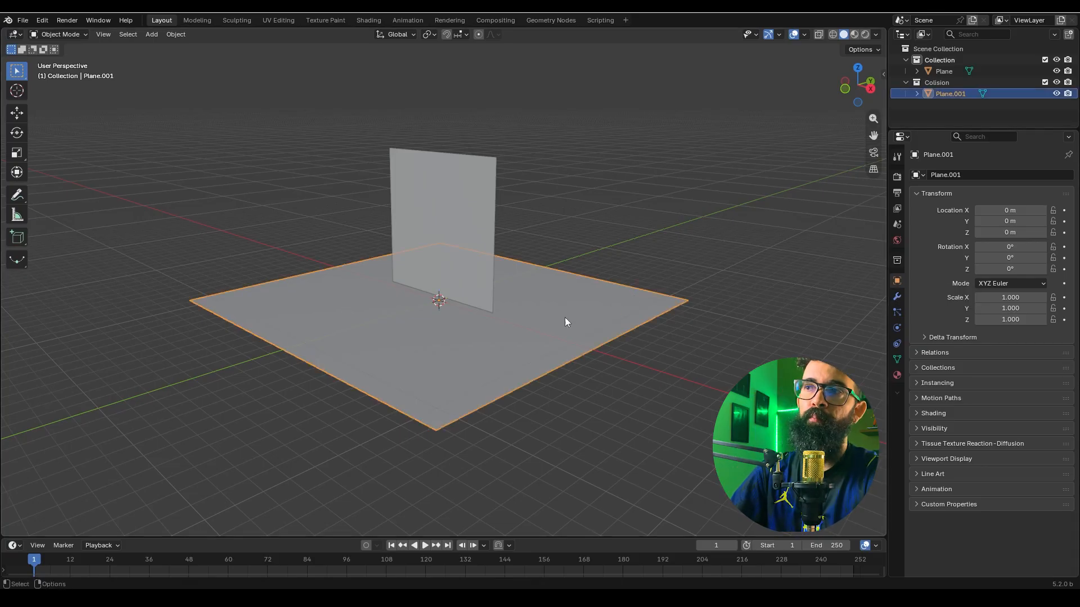
{"action": "middle_click_drag", "start_coordinate": [598, 346], "coordinate": [642, 332]}
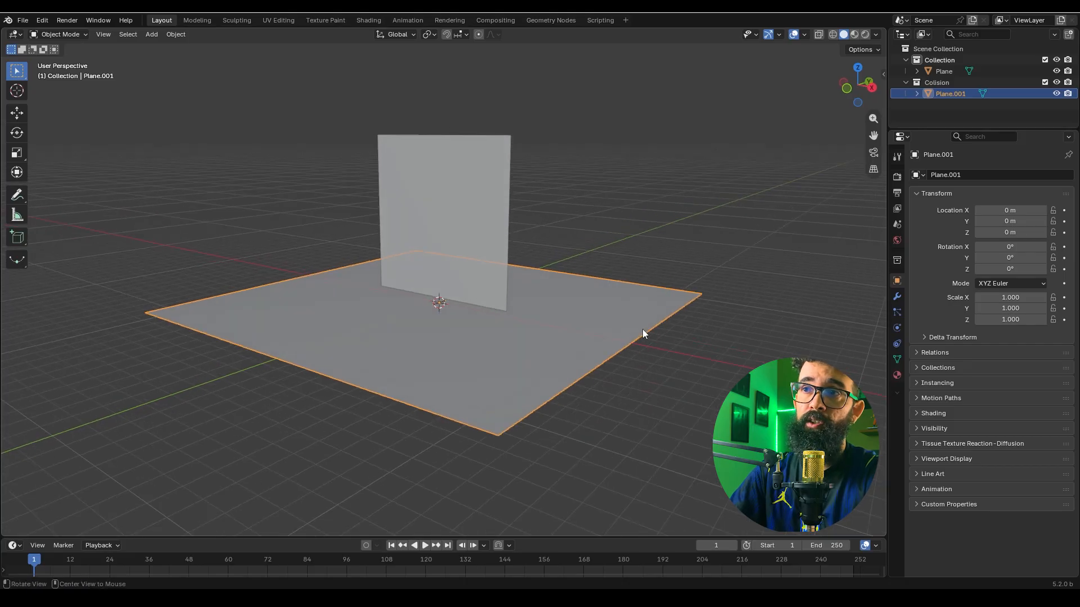
{"action": "left_click", "coordinate": [898, 296]}
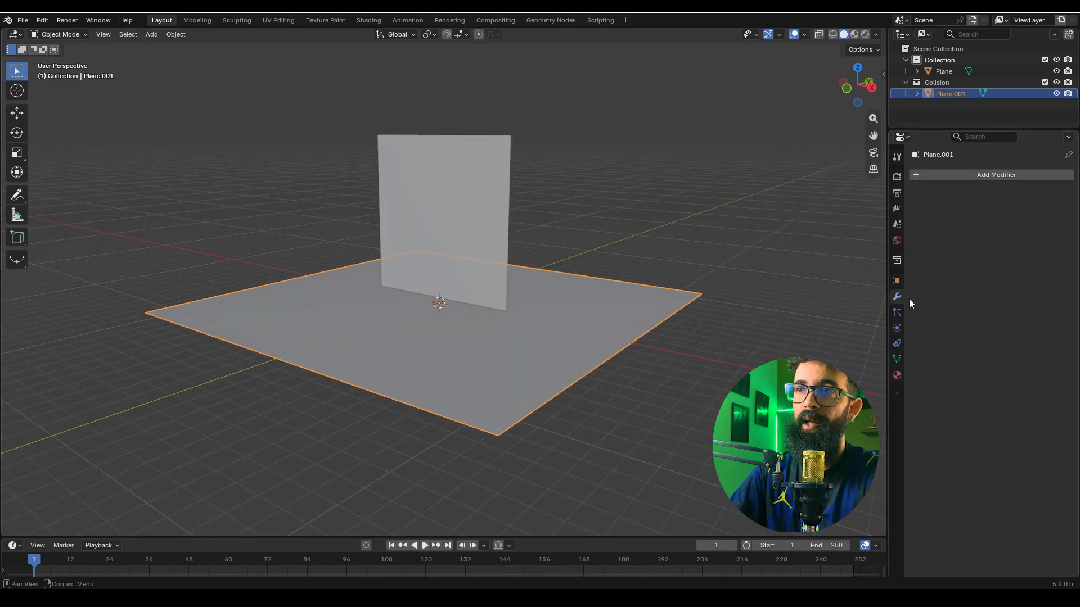
{"action": "left_click", "coordinate": [980, 175]}
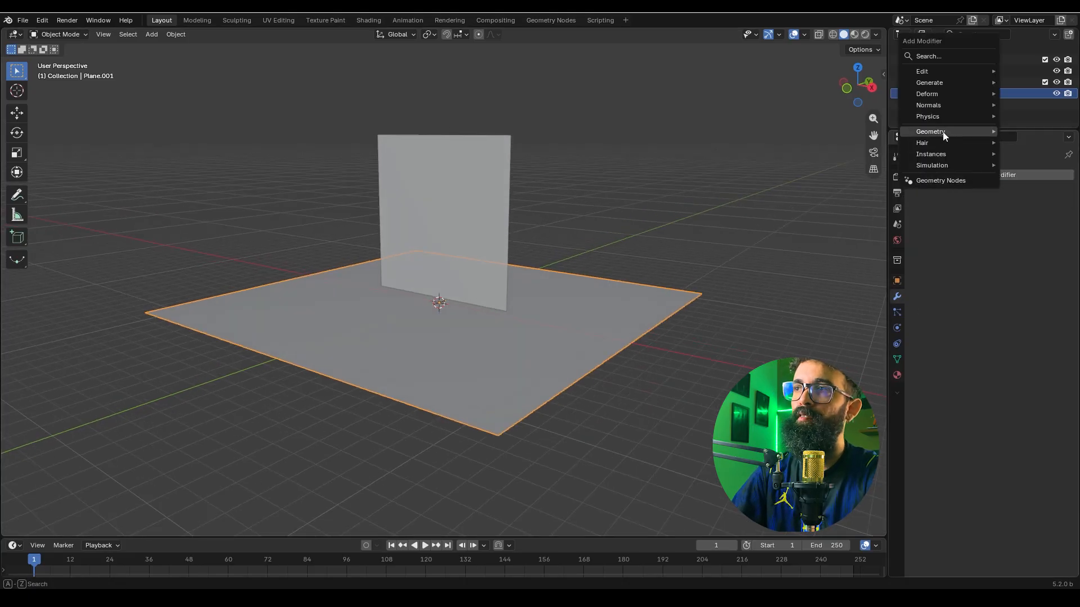
{"action": "mouse_move", "coordinate": [951, 166]}
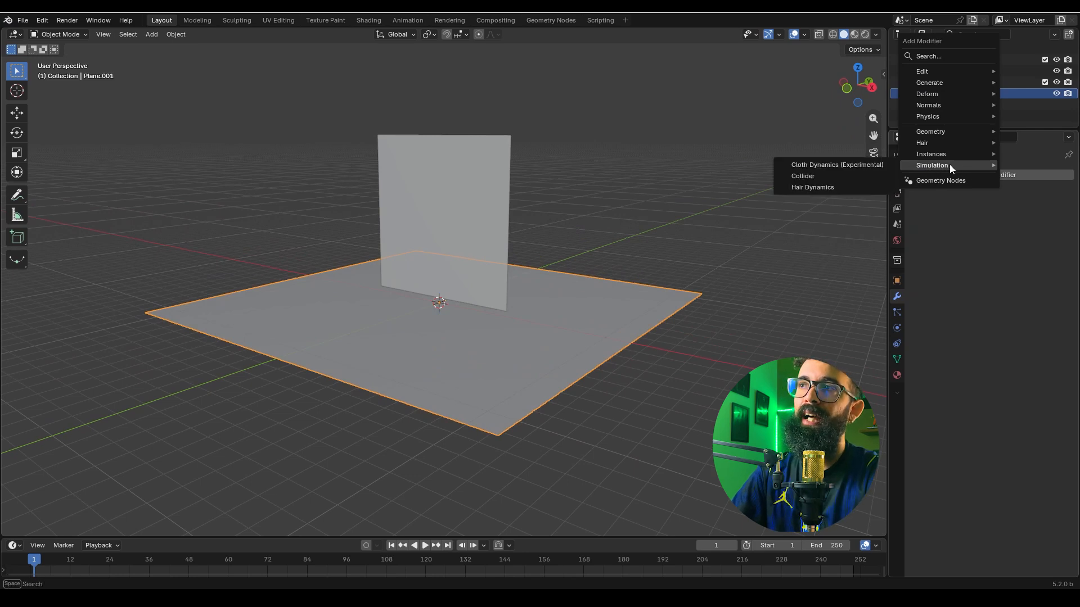
{"action": "left_click", "coordinate": [815, 177]}
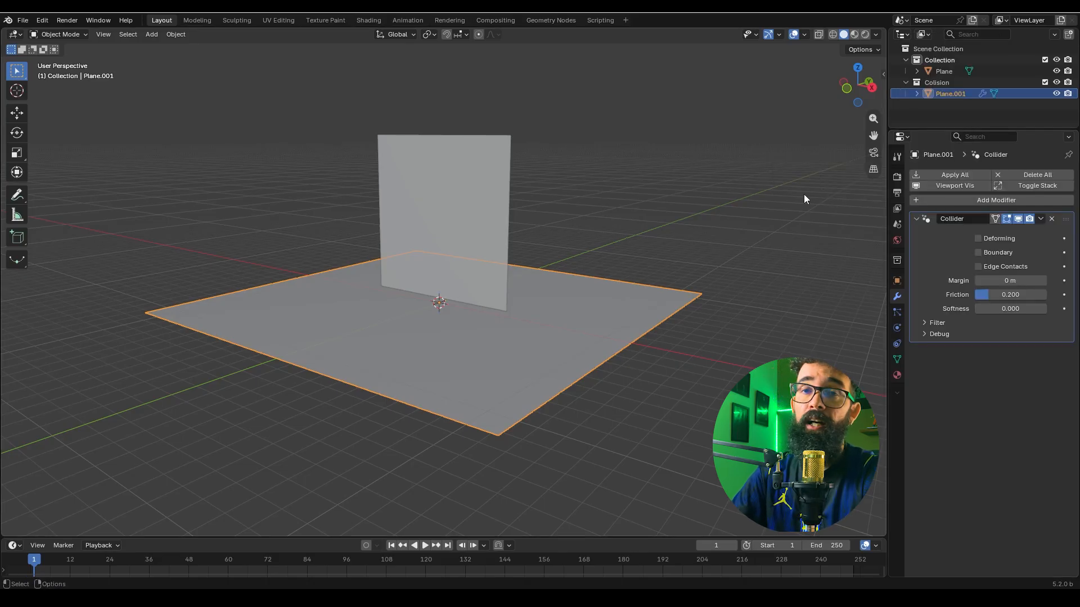
- Select a strip of vertices along the upper edge of the upright plane in Edit Mode
{"action": "left_click", "coordinate": [595, 229]}
{"action": "left_click", "coordinate": [501, 187]}
{"action": "middle_click_drag", "start_coordinate": [538, 204], "coordinate": [548, 216]}
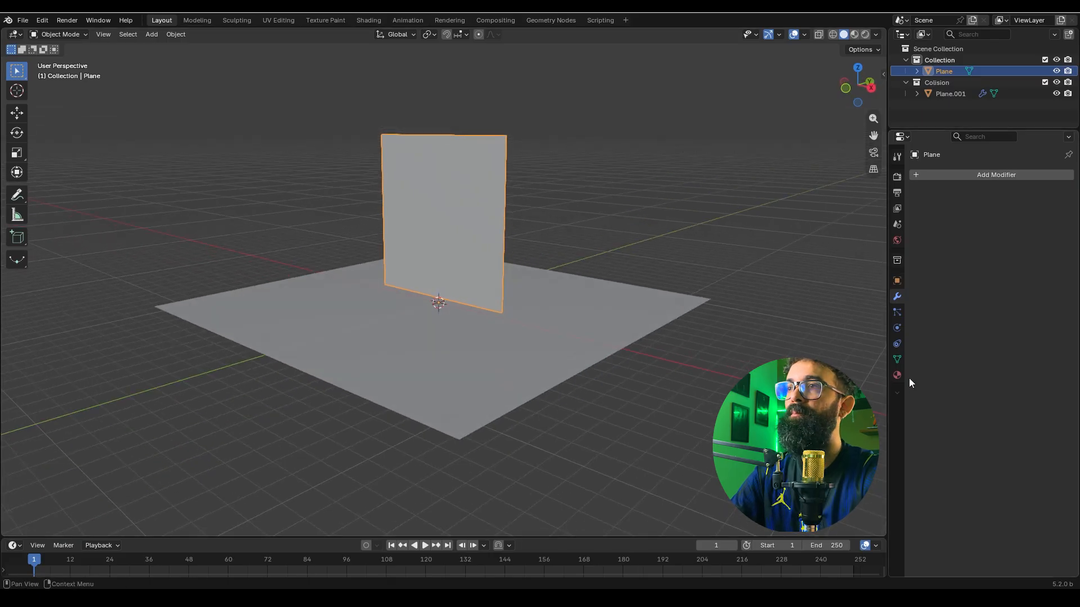
{"action": "left_click", "coordinate": [897, 358]}
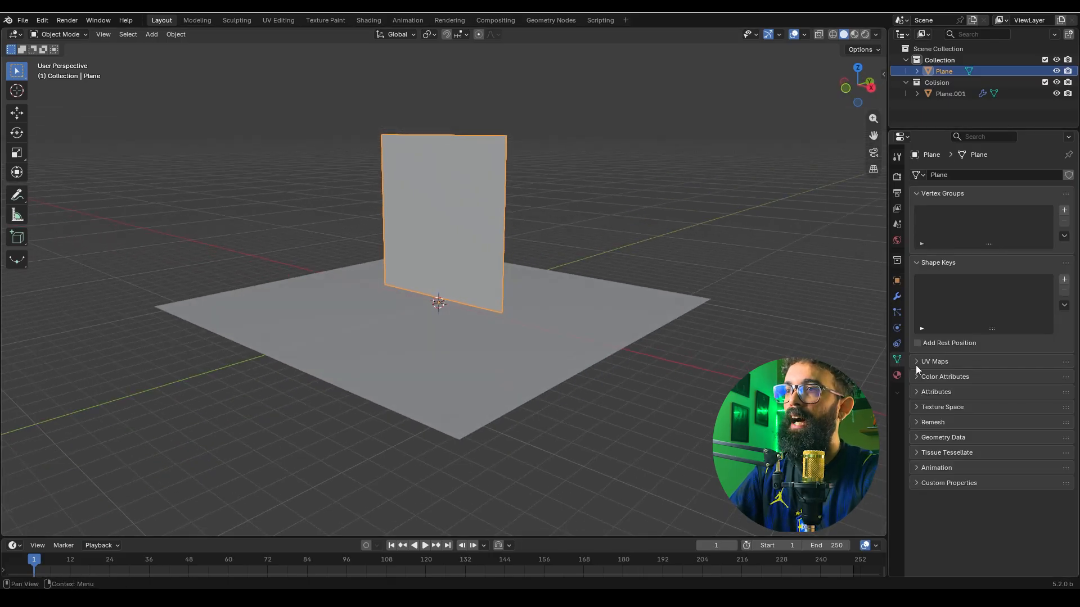
{"action": "key", "text": "Tab"}
{"action": "left_click", "coordinate": [508, 135]}
{"action": "middle_click_drag", "start_coordinate": [555, 156], "coordinate": [586, 155]}
{"action": "key", "text": "m"}
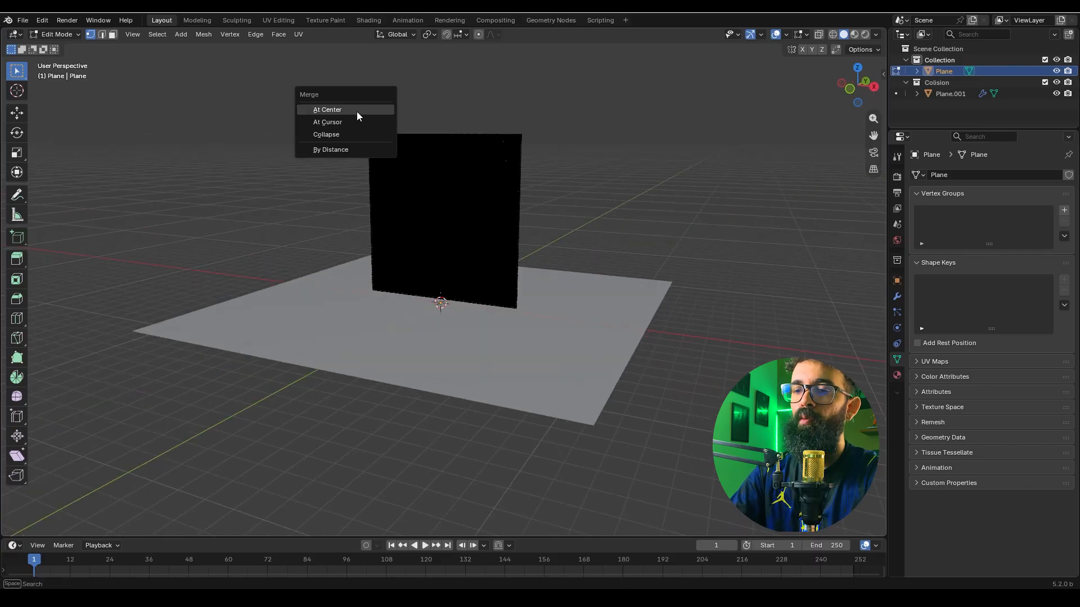
{"action": "left_click_drag", "start_coordinate": [351, 117], "coordinate": [573, 150]}
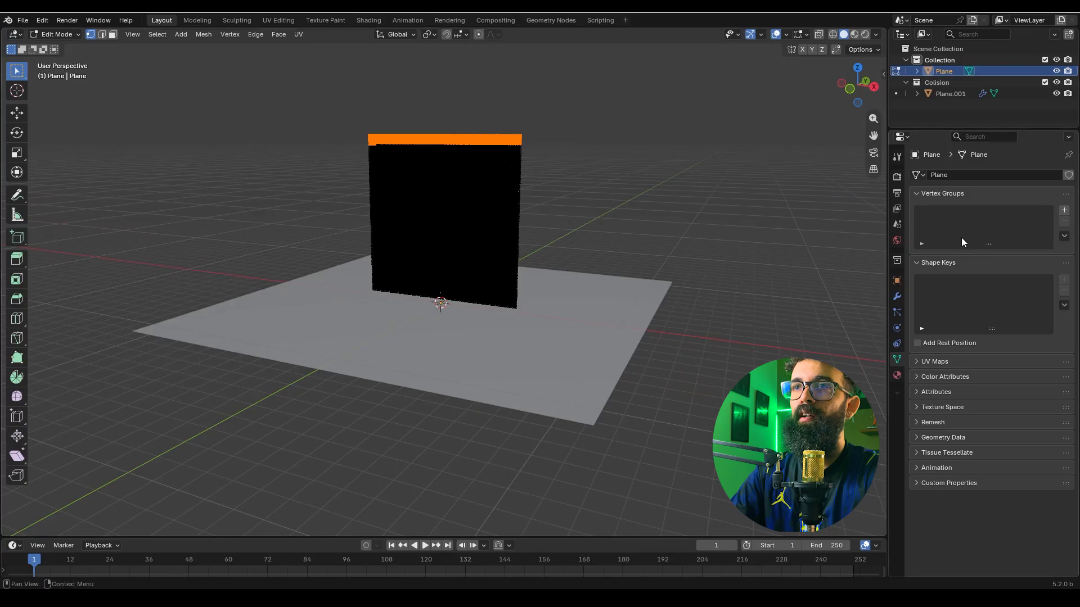
- Create a vertex group named pin on the upright plane
{"action": "left_click", "coordinate": [1064, 210]}
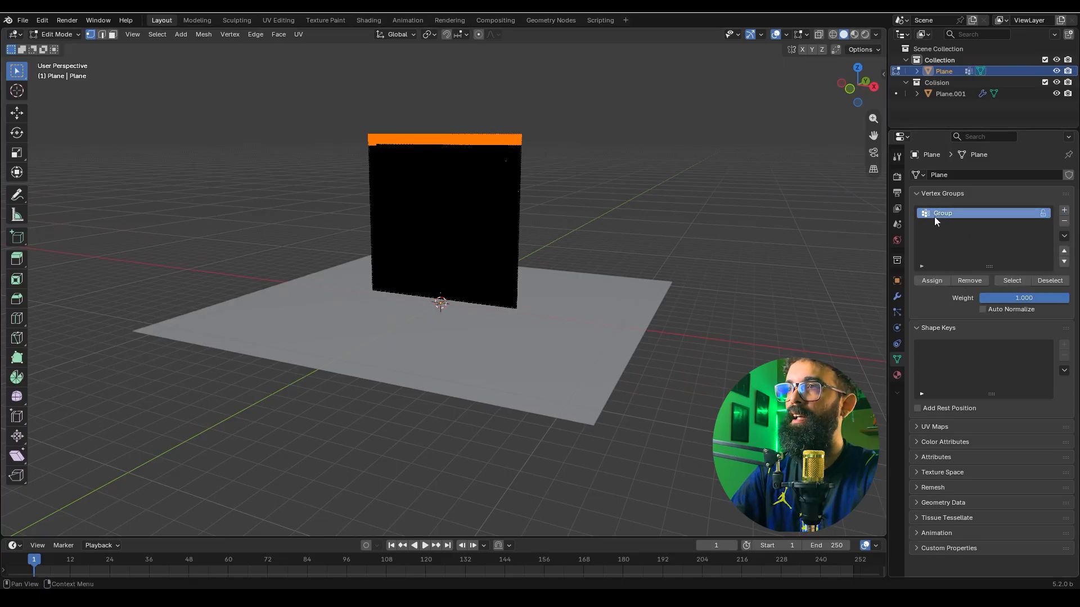
{"action": "double_click", "coordinate": [942, 214]}
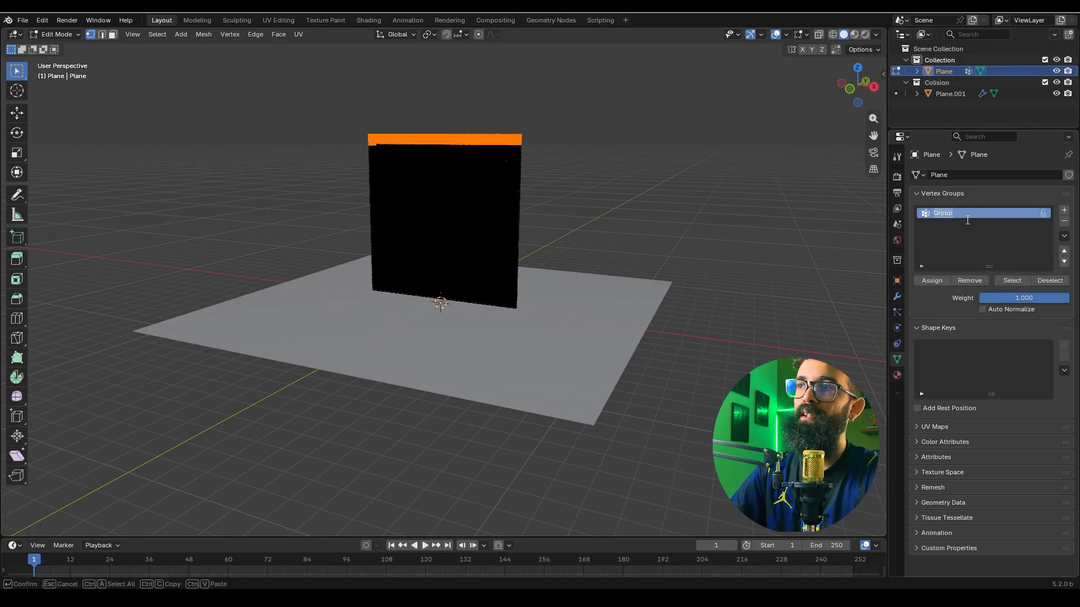
{"action": "type", "text": "pin"}
{"action": "key", "text": "Return"}
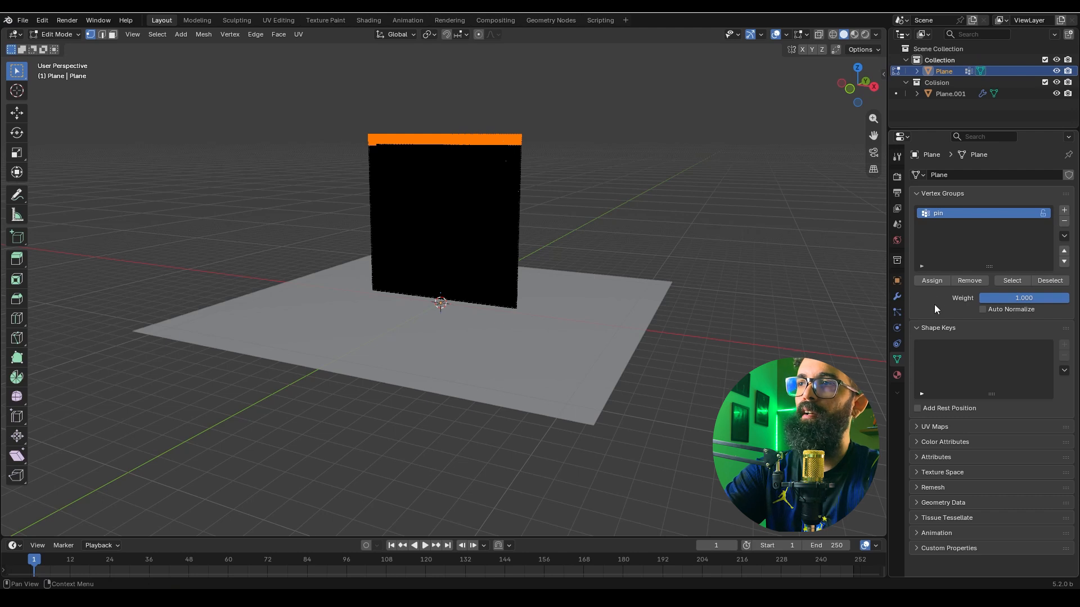
- Return to Object Mode and add the Cloth Dynamics (Experimental) simulation modifier to the upright plane
{"action": "key", "text": "Tab"}
{"action": "left_click", "coordinate": [629, 187]}
{"action": "middle_click_drag", "start_coordinate": [644, 203], "coordinate": [689, 234]}
{"action": "scroll", "coordinate": [688, 229], "scroll_direction": "up", "scroll_amount": 1}
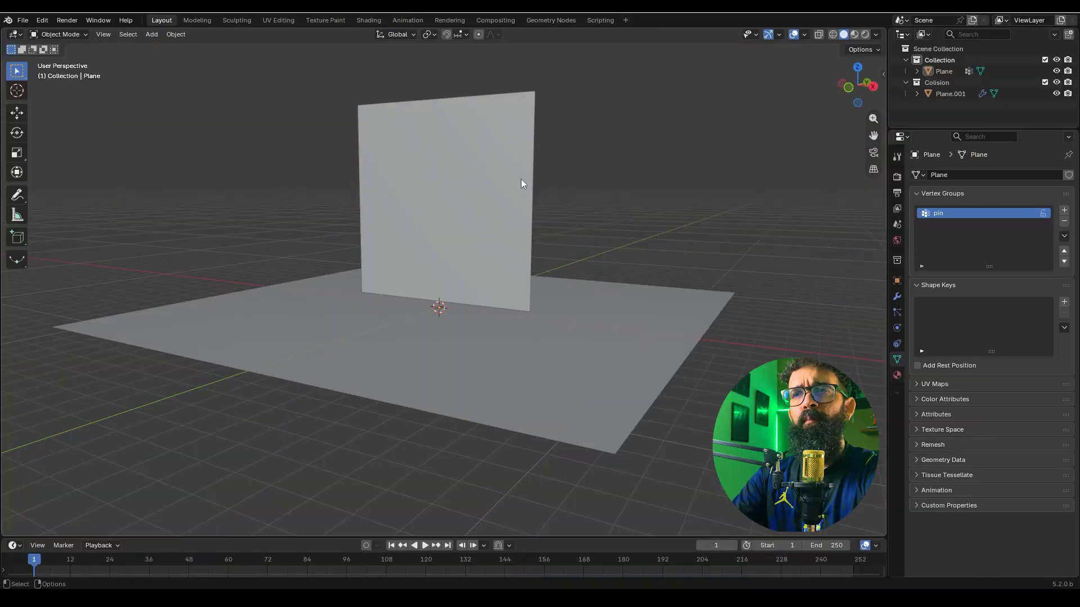
{"action": "left_click", "coordinate": [385, 170]}
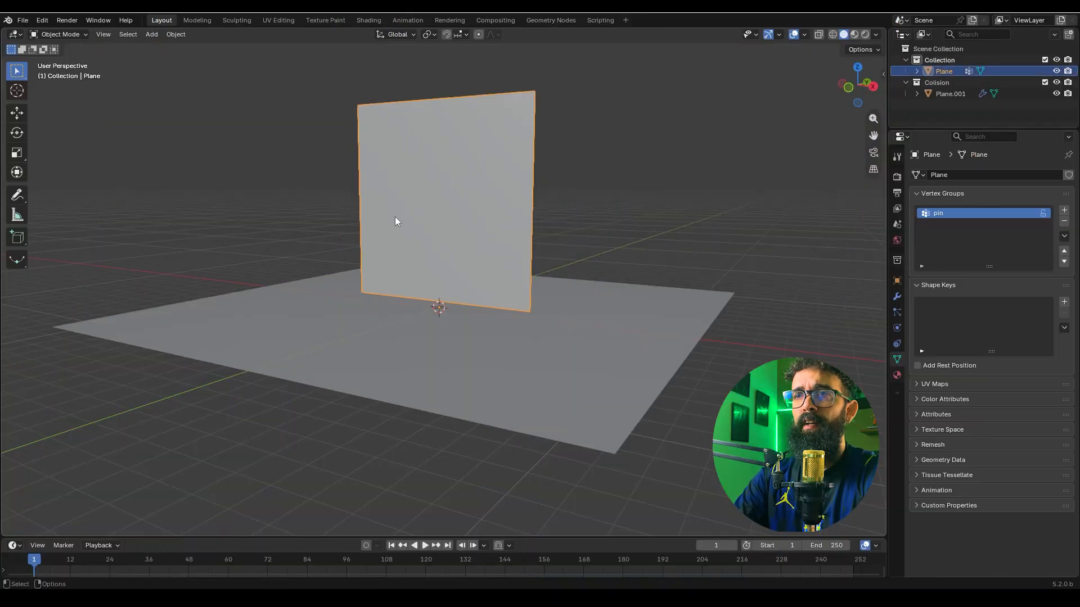
{"action": "left_click", "coordinate": [897, 296]}
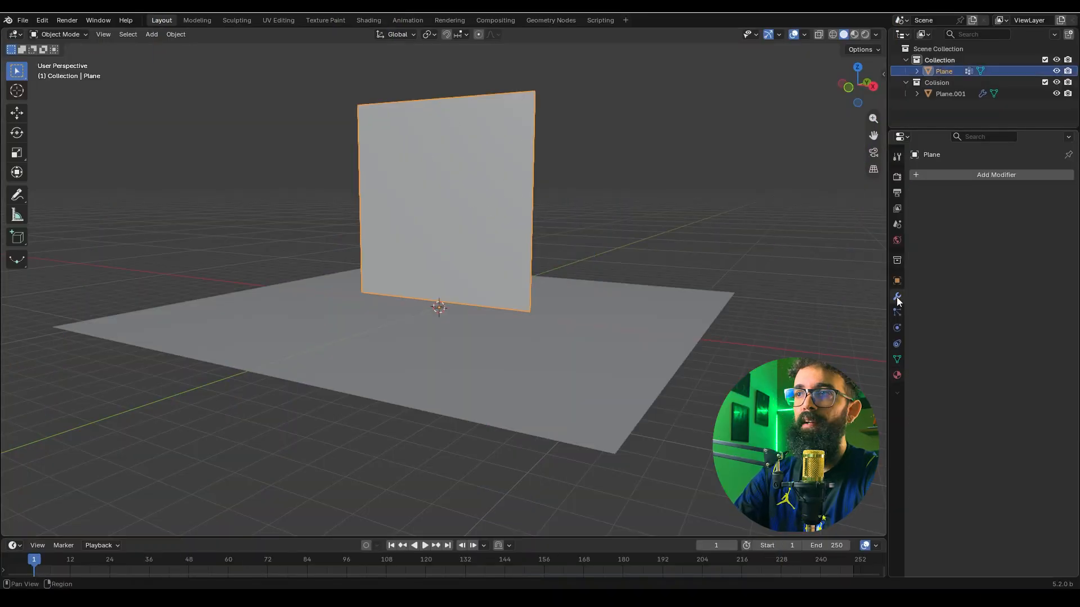
{"action": "left_click", "coordinate": [995, 174]}
{"action": "mouse_move", "coordinate": [962, 163]}
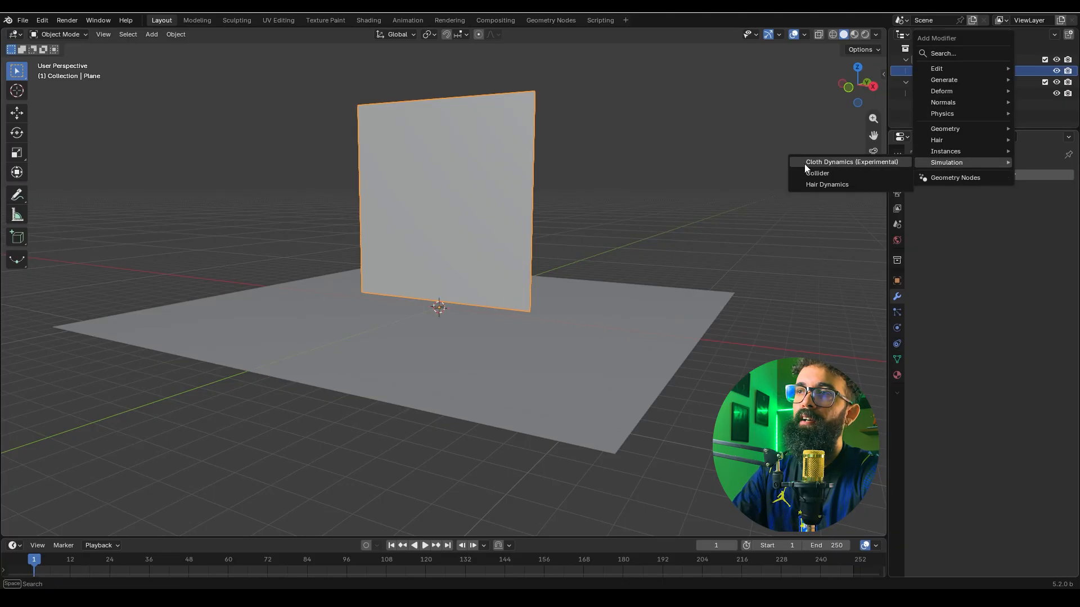
{"action": "left_click", "coordinate": [874, 162]}
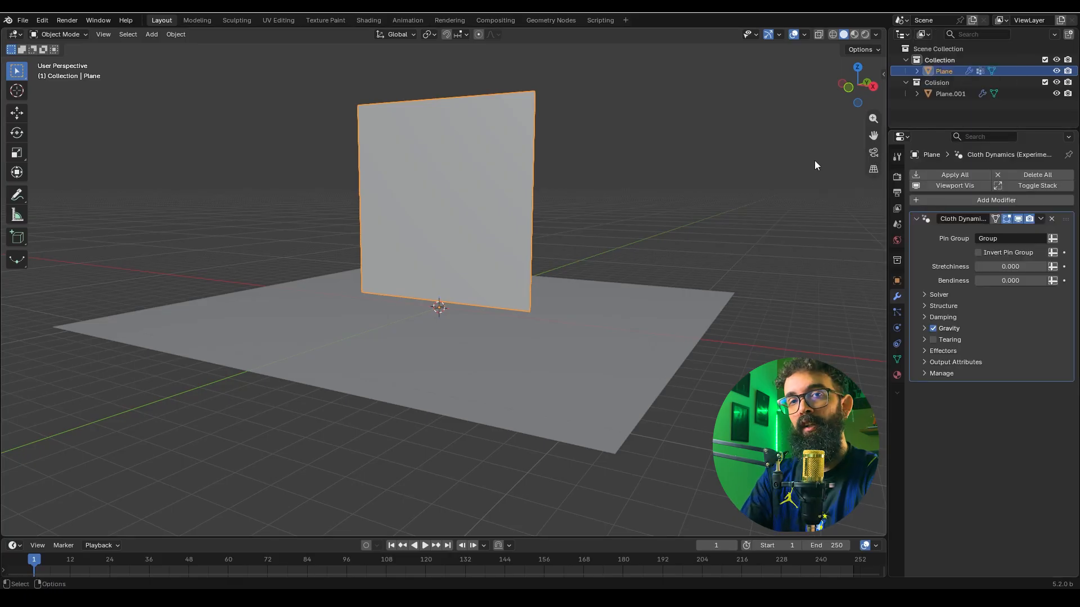
{"action": "left_click", "coordinate": [1007, 238]}
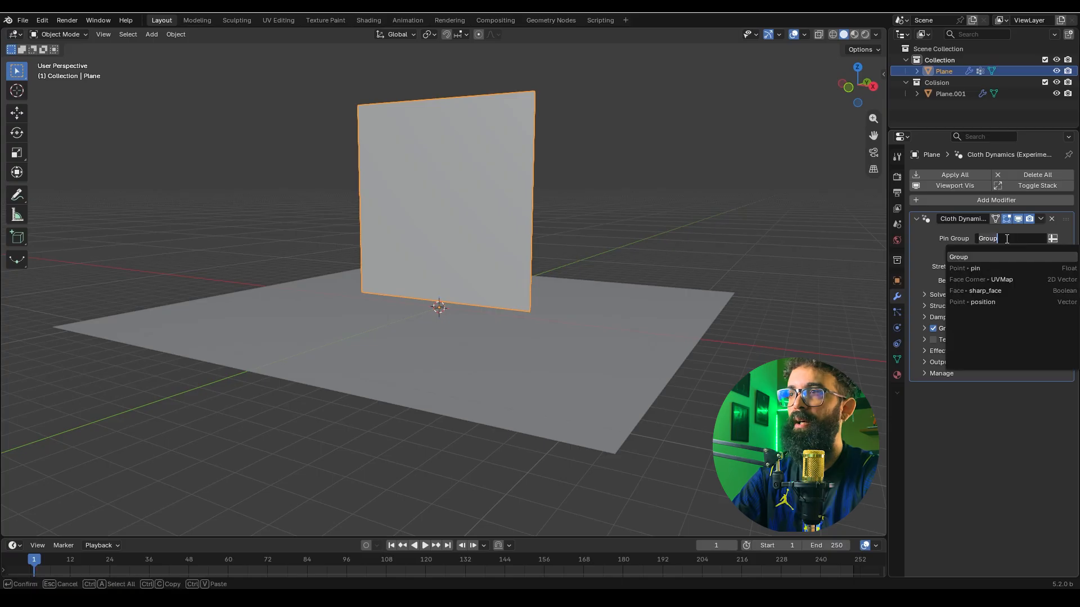
{"action": "left_click", "coordinate": [979, 248]}
{"action": "left_click", "coordinate": [1011, 240]}
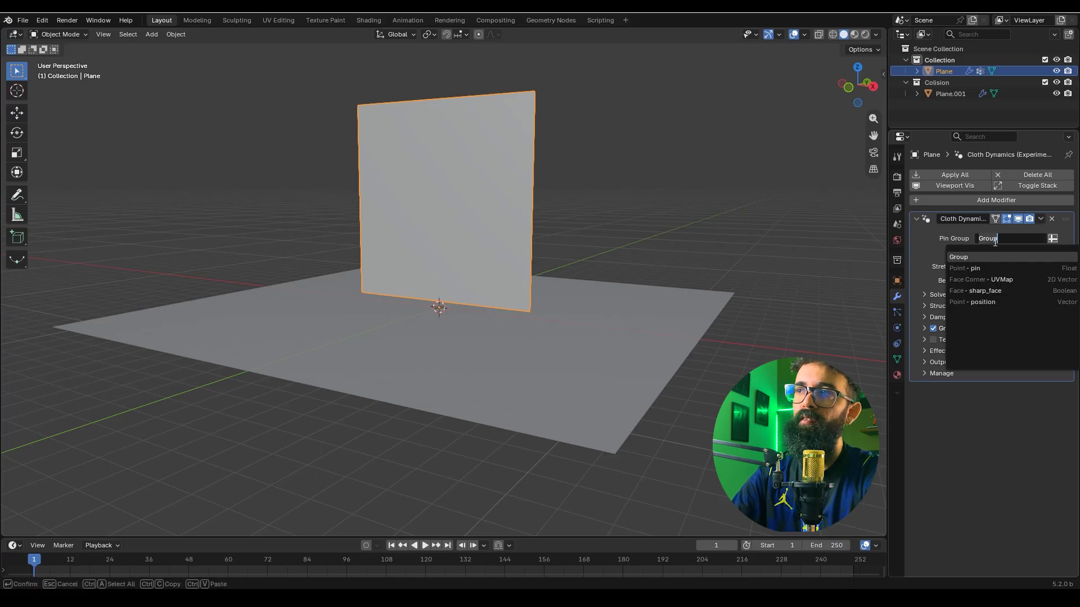
{"action": "left_click", "coordinate": [923, 253]}
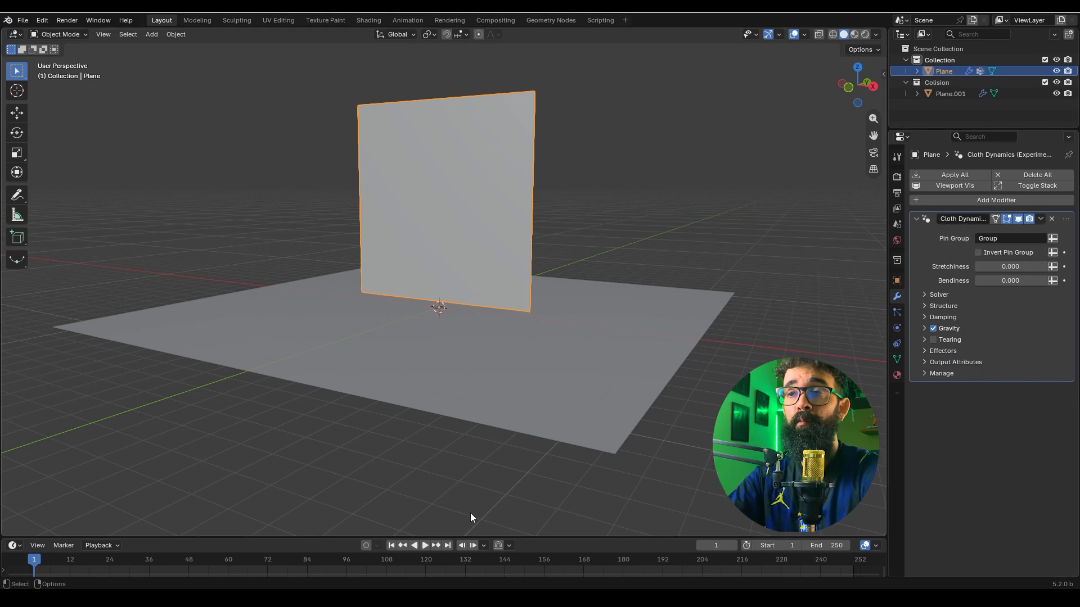
- Play the cloth simulation without any effector assigned and return to the first frame
{"action": "left_click", "coordinate": [425, 546]}
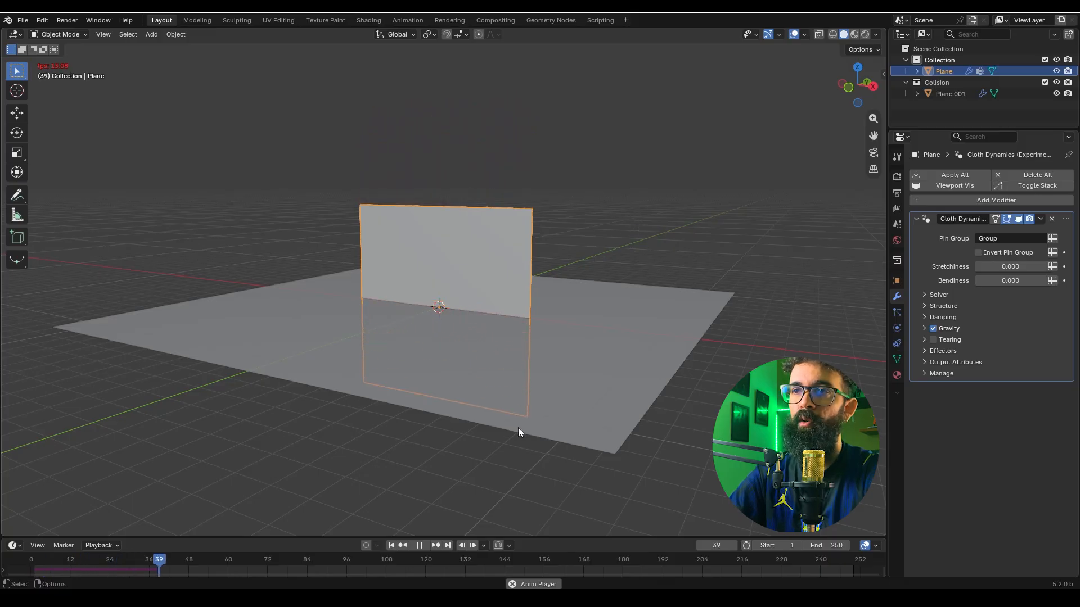
{"action": "key", "text": "Escape"}
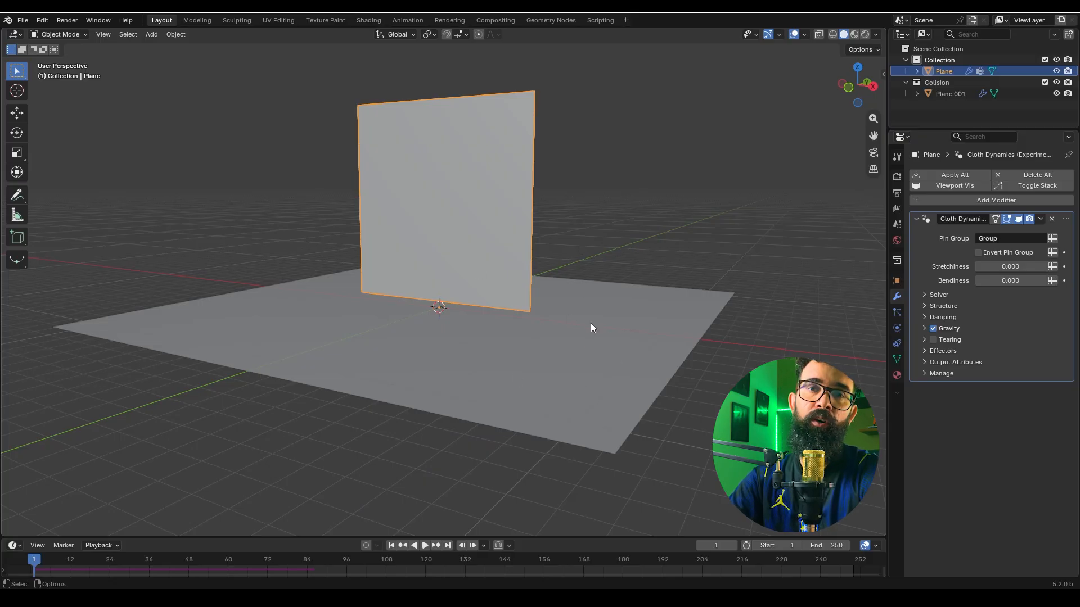
- Set the cloth modifier's Effectors collection to Colision
{"action": "left_click", "coordinate": [935, 352]}
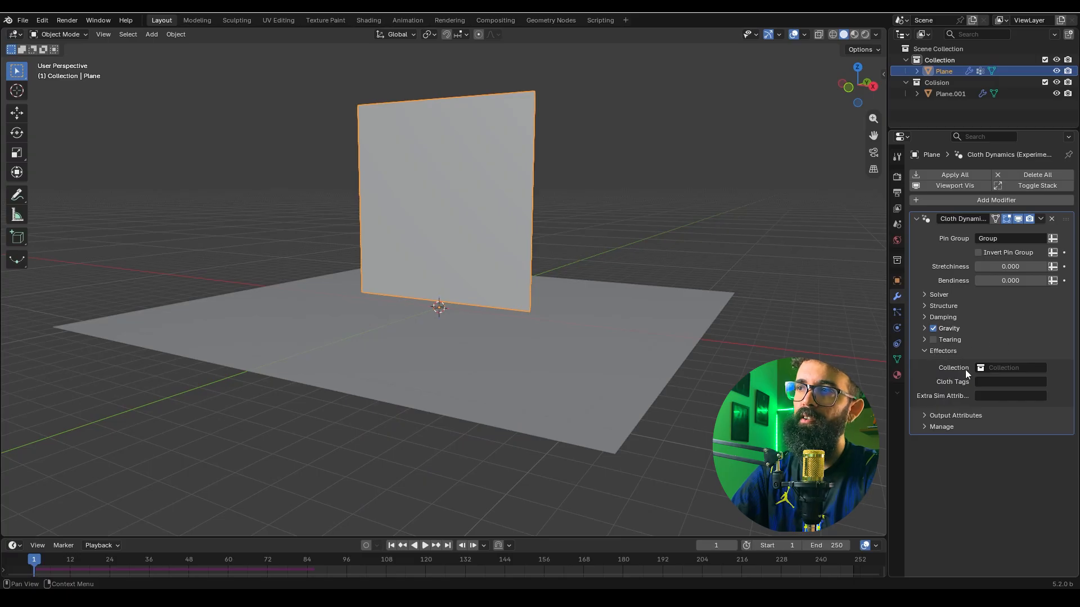
{"action": "left_click", "coordinate": [1003, 368]}
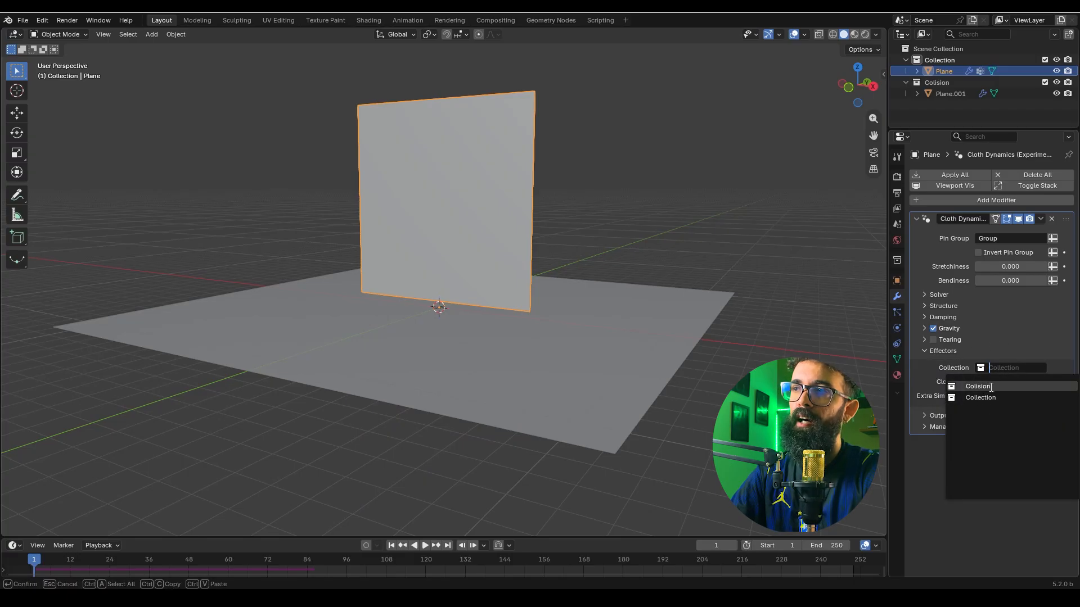
{"action": "left_click", "coordinate": [992, 386]}
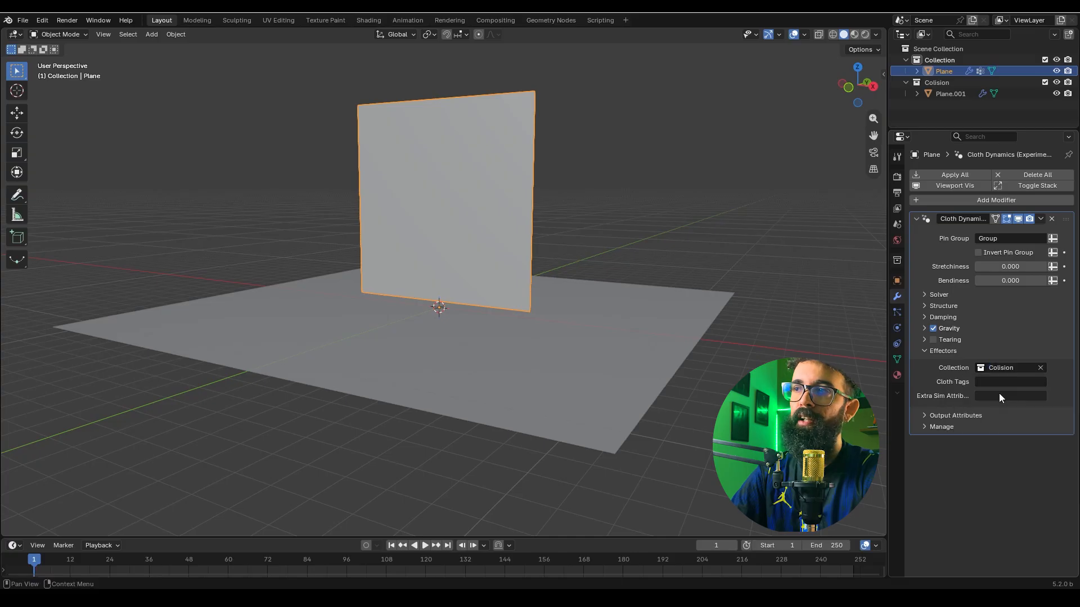
- Play the simulation to watch the cloth collide with the floor plane and return to the first frame
{"action": "left_click", "coordinate": [714, 226]}
{"action": "key", "text": "space"}
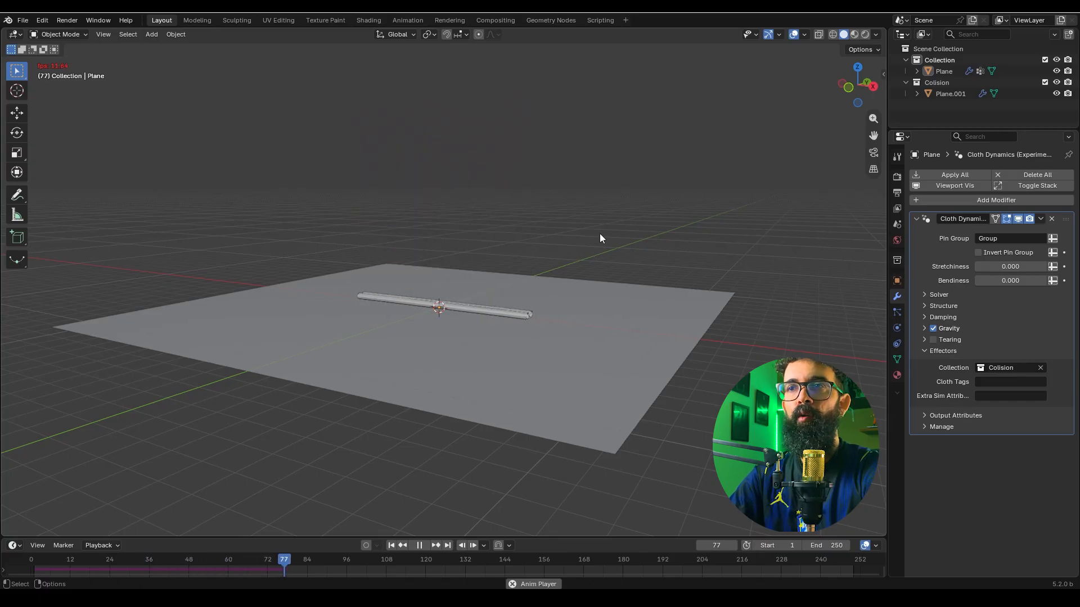
{"action": "key", "text": "space"}
{"action": "key", "text": "shift+Left"}
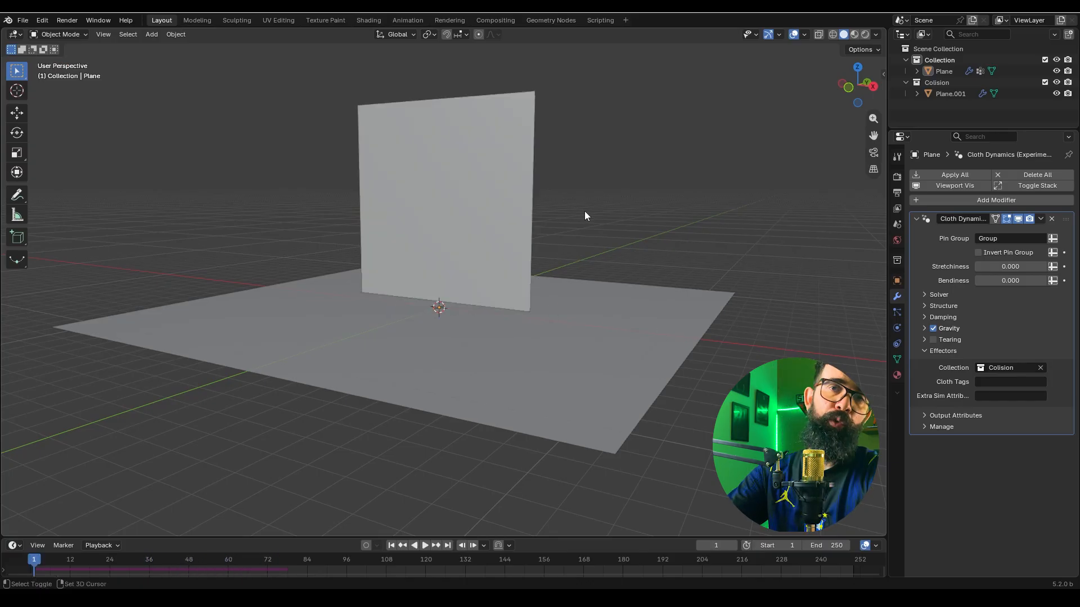
- Rotate all of the cloth plane's mesh about the X axis in Edit Mode so that the plane leans over the floor
{"action": "middle_click_drag", "start_coordinate": [585, 211], "coordinate": [540, 219]}
{"action": "left_click", "coordinate": [457, 202]}
{"action": "key", "text": "Tab"}
{"action": "key", "text": "a"}
{"action": "middle_click_drag", "start_coordinate": [551, 181], "coordinate": [608, 196]}
{"action": "key", "text": "r"}
{"action": "key", "text": "x"}
{"action": "left_click", "coordinate": [601, 273]}
{"action": "key", "text": "Tab"}
{"action": "middle_click_drag", "start_coordinate": [592, 191], "coordinate": [595, 258]}
- Add a cube and place it on the floor beneath the leaning cloth plane
{"action": "key", "text": "shift+a"}
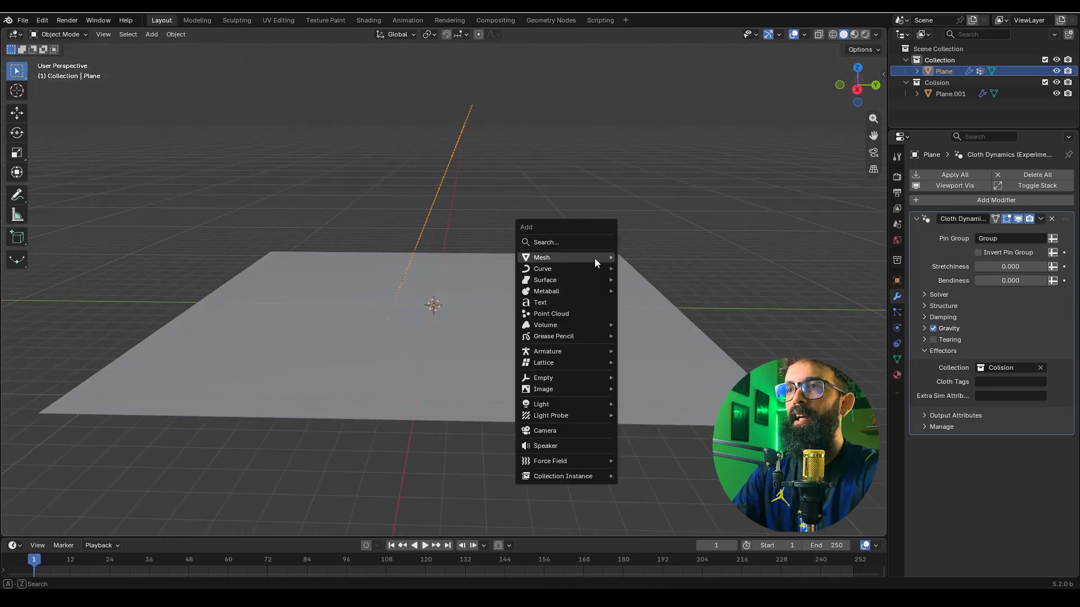
{"action": "mouse_move", "coordinate": [574, 260]}
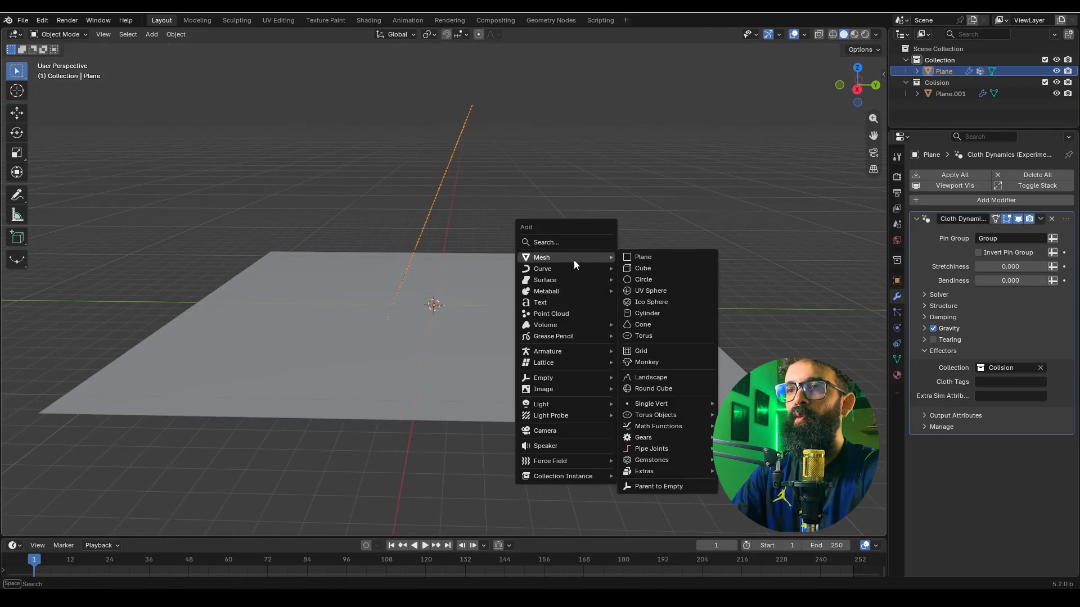
{"action": "left_click", "coordinate": [633, 269]}
{"action": "key", "text": "g"}
{"action": "left_click", "coordinate": [518, 289]}
{"action": "middle_click_drag", "start_coordinate": [518, 290], "coordinate": [548, 289]}
- Move the cube to the Colision collection and add the Collider simulation modifier to it
{"action": "left_click_drag", "start_coordinate": [943, 72], "coordinate": [936, 95]}
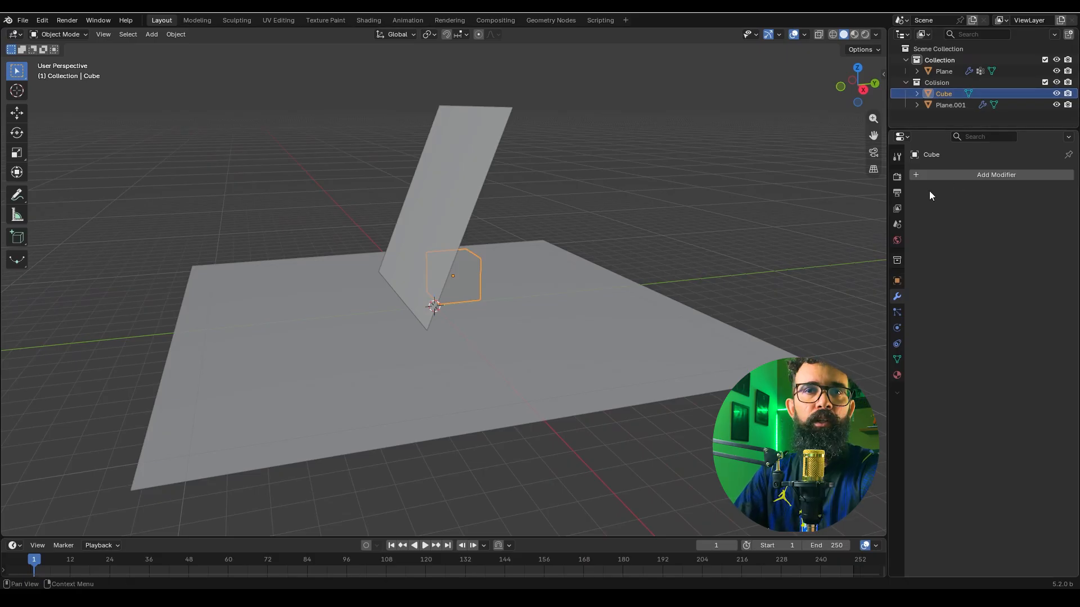
{"action": "left_click", "coordinate": [973, 176]}
{"action": "mouse_move", "coordinate": [954, 166]}
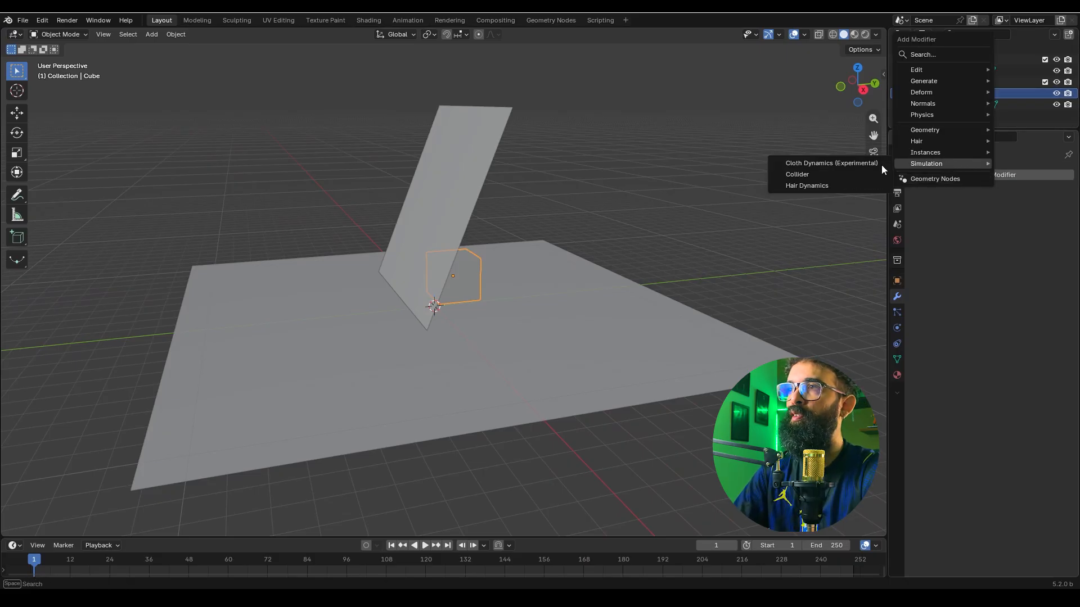
{"action": "left_click", "coordinate": [838, 174]}
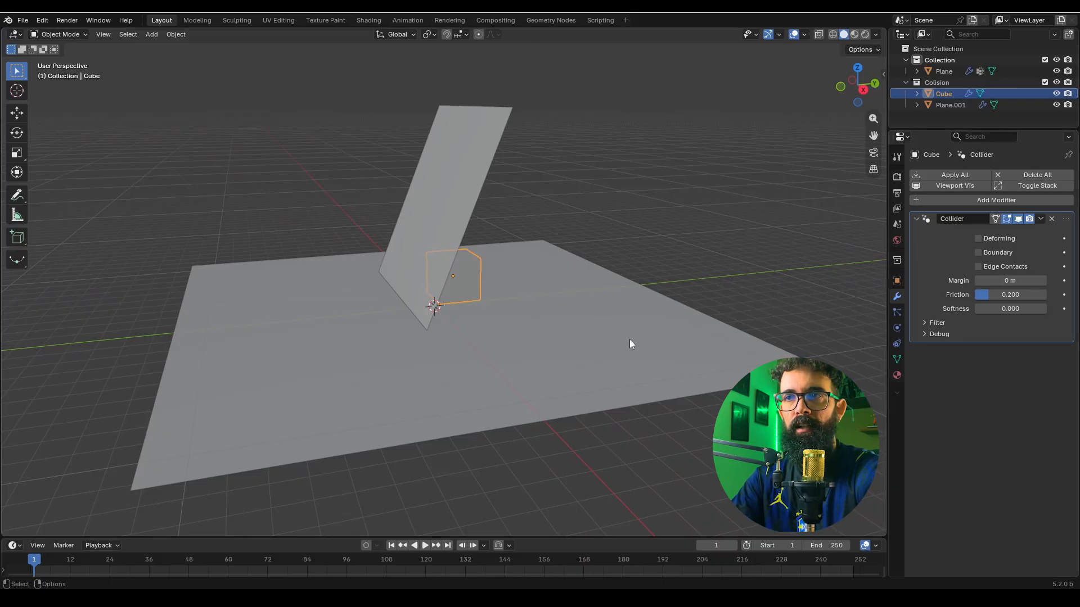
- Play the simulation until the cloth drapes over the cube and pause it
{"action": "mouse_move", "coordinate": [691, 247]}
{"action": "middle_mouse_down"}
{"action": "mouse_move", "coordinate": [705, 248]}
{"action": "mouse_move", "coordinate": [703, 231]}
{"action": "middle_mouse_up"}
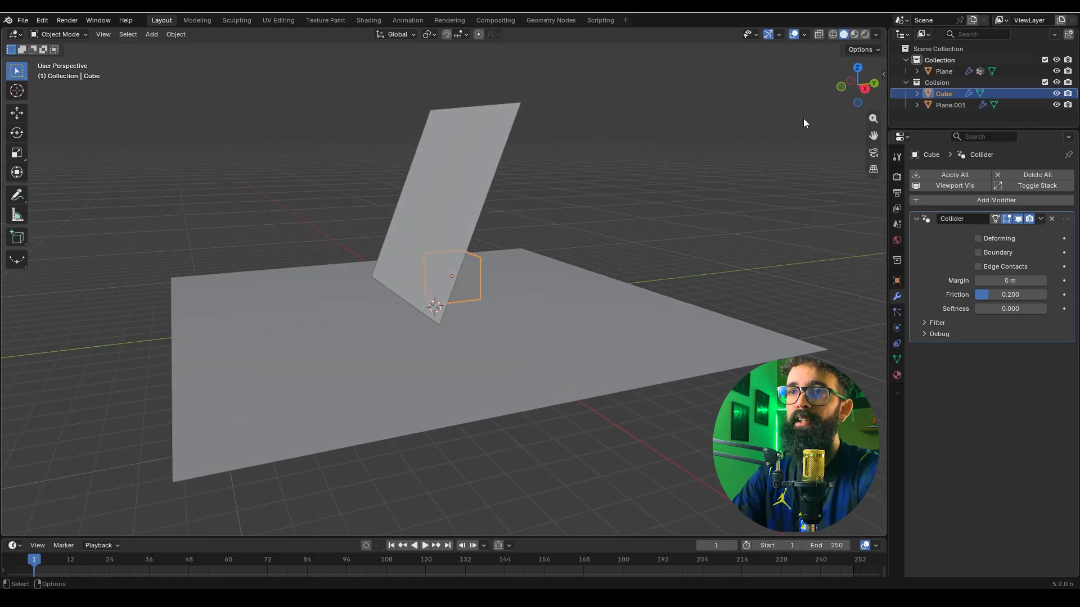
{"action": "left_click", "coordinate": [623, 205]}
{"action": "key", "text": "space"}
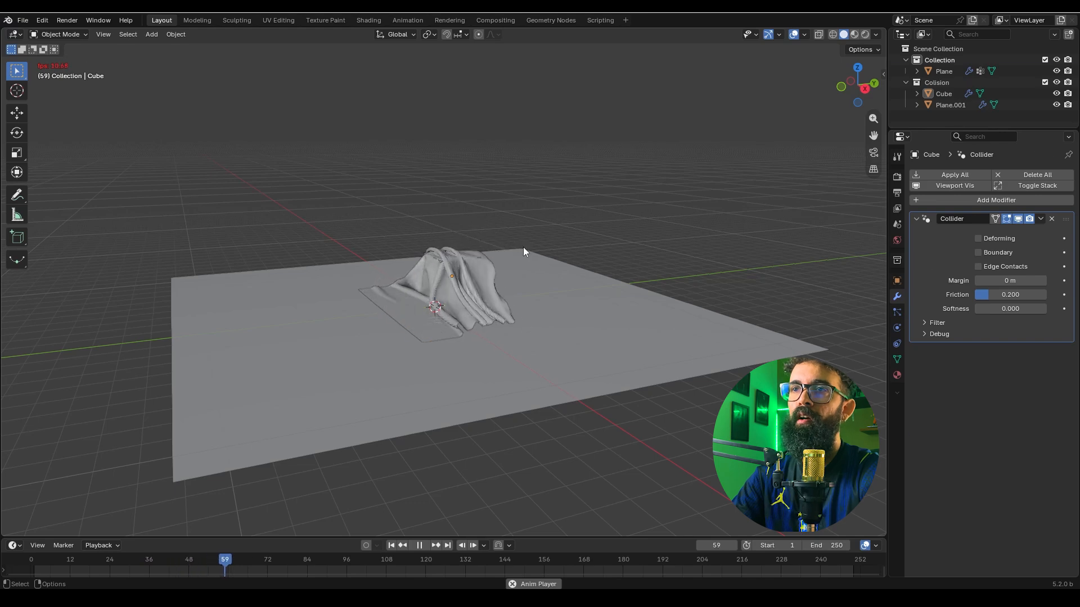
{"action": "key", "text": "space"}
- Apply Shade Smooth to the draped cloth, inspect its folds and return to the first frame
{"action": "left_click", "coordinate": [469, 288]}
{"action": "right_click", "coordinate": [469, 288]}
{"action": "left_click", "coordinate": [456, 290]}
{"action": "middle_click_drag", "start_coordinate": [548, 203], "coordinate": [645, 286]}
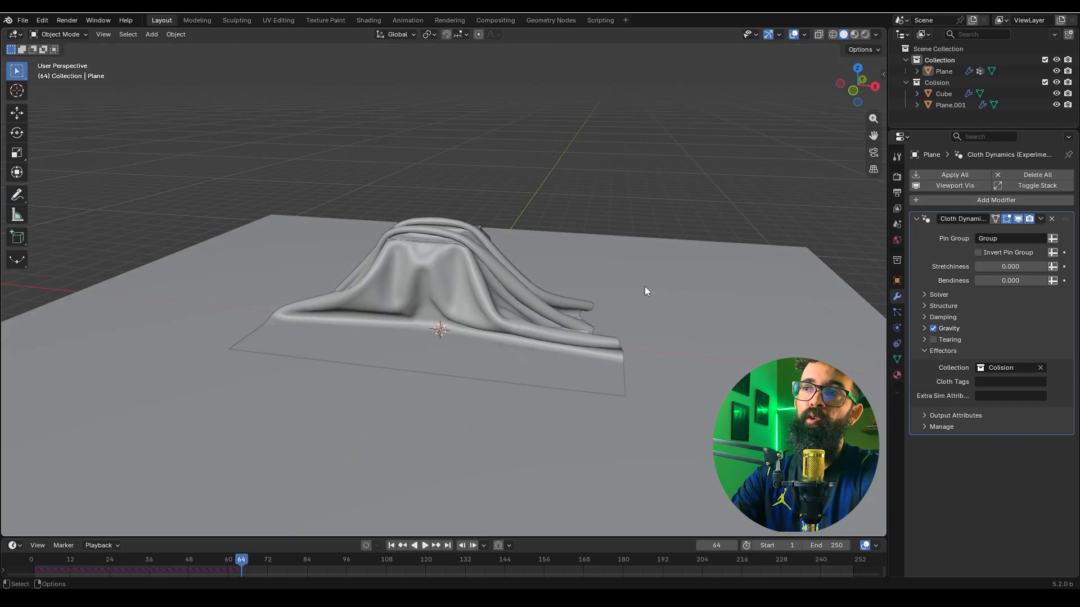
{"action": "key", "text": "shift+Left"}
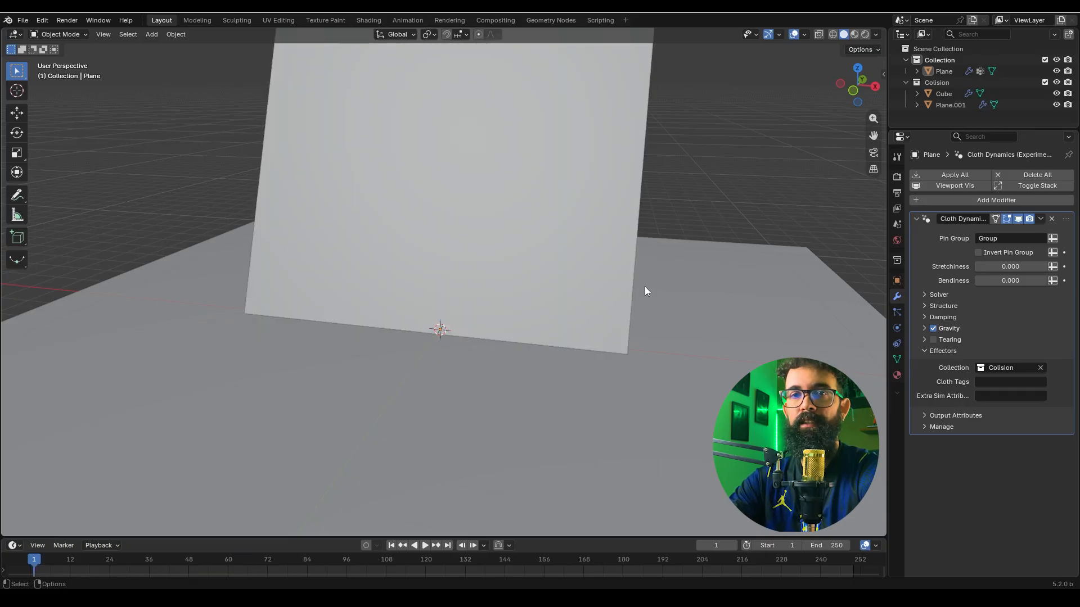
- Delete the cube from under the cloth plane
{"action": "middle_click_drag", "start_coordinate": [634, 262], "coordinate": [508, 279]}
{"action": "left_click", "coordinate": [508, 279]}
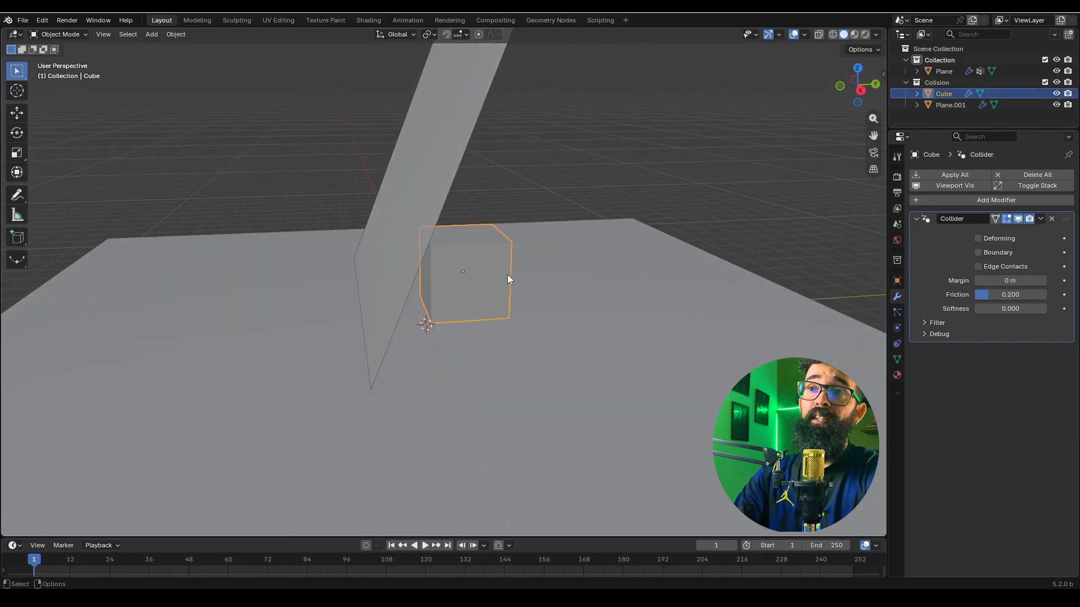
{"action": "key", "text": "Delete"}
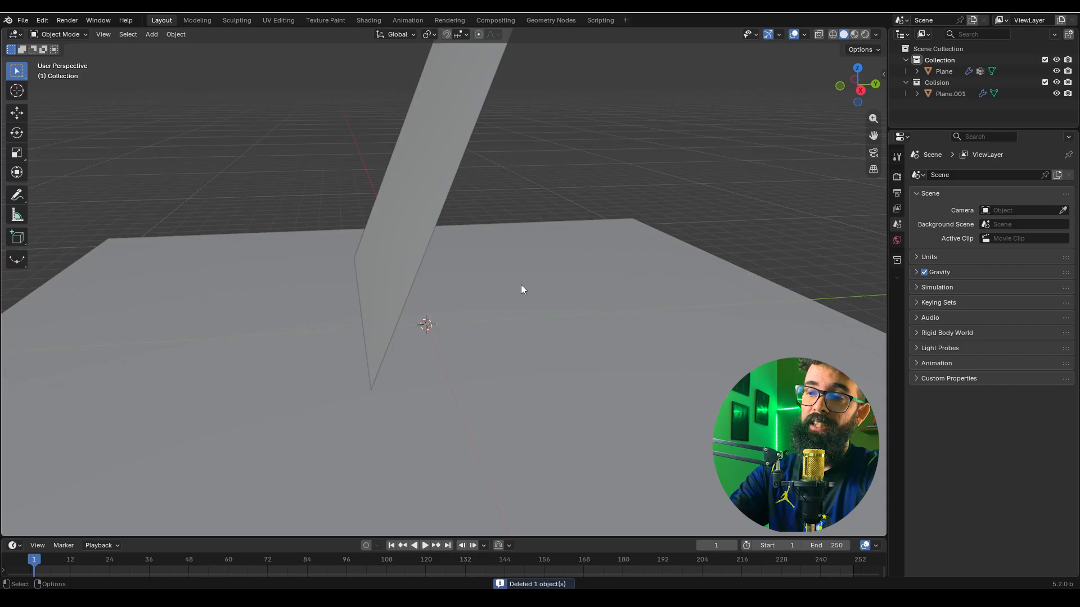
- Add a Monkey mesh and move it above the floor, beneath the leaning side of the cloth plane
{"action": "scroll", "coordinate": [610, 269], "scroll_direction": "down", "scroll_amount": 5}
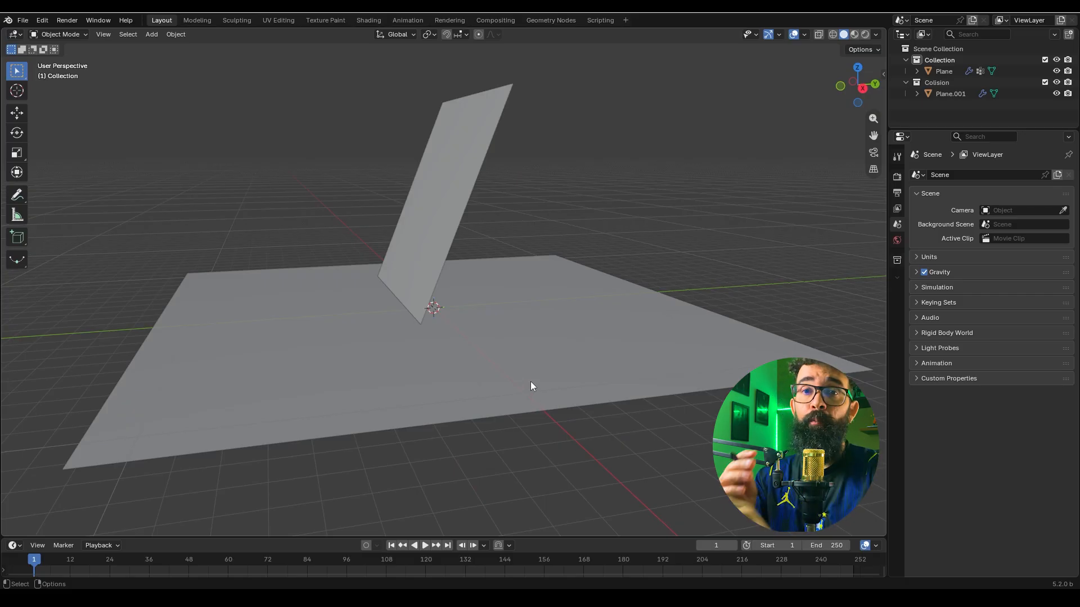
{"action": "key", "text": "shift+a"}
{"action": "mouse_move", "coordinate": [479, 360]}
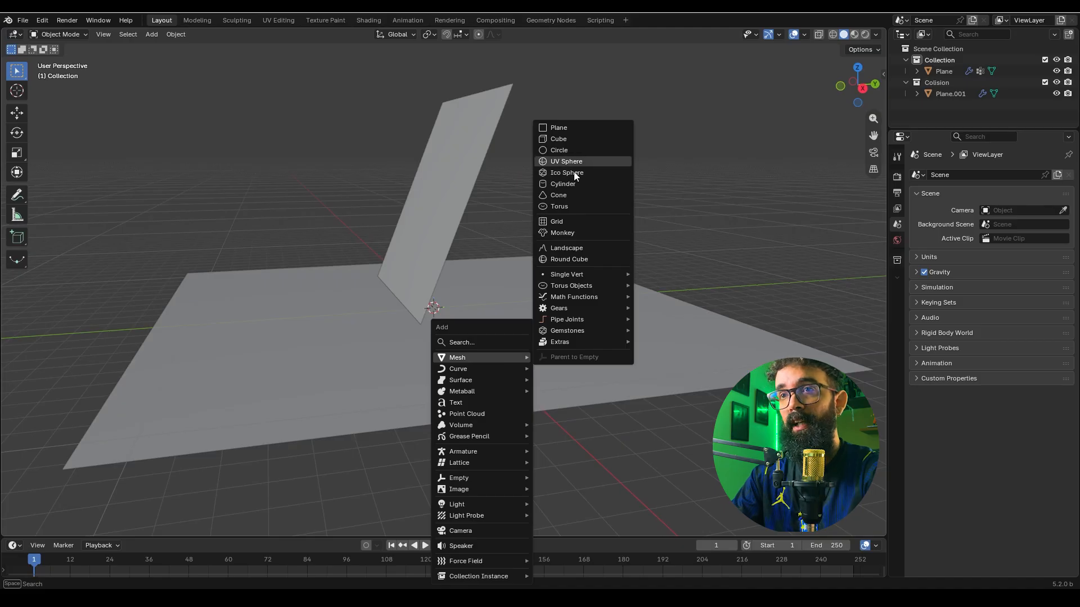
{"action": "left_click", "coordinate": [575, 232]}
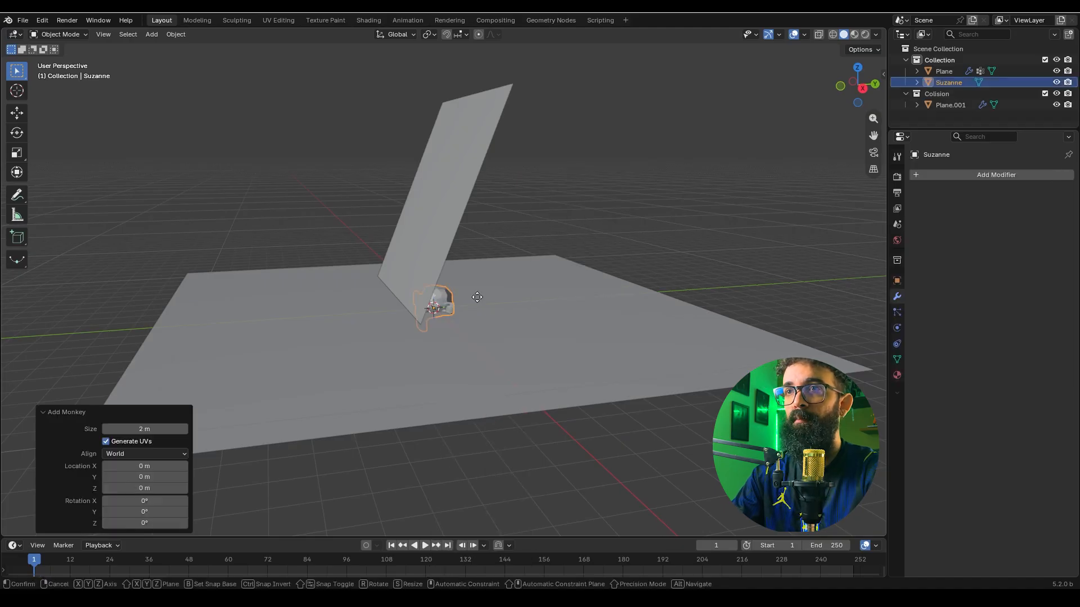
{"action": "key", "text": "g"}
{"action": "left_click", "coordinate": [559, 225]}
- Apply Shade Smooth to the monkey head and scale it up by about 1.942
{"action": "right_click", "coordinate": [528, 224]}
{"action": "left_click", "coordinate": [518, 225]}
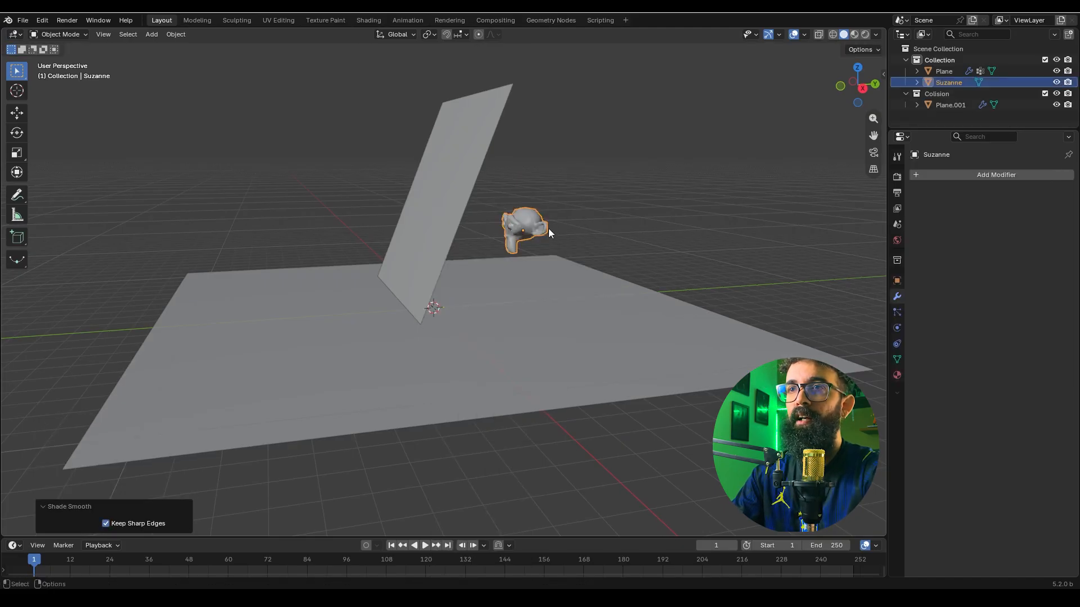
{"action": "key", "text": "s"}
{"action": "left_click", "coordinate": [611, 230]}
{"action": "middle_click_drag", "start_coordinate": [610, 229], "coordinate": [628, 228]}
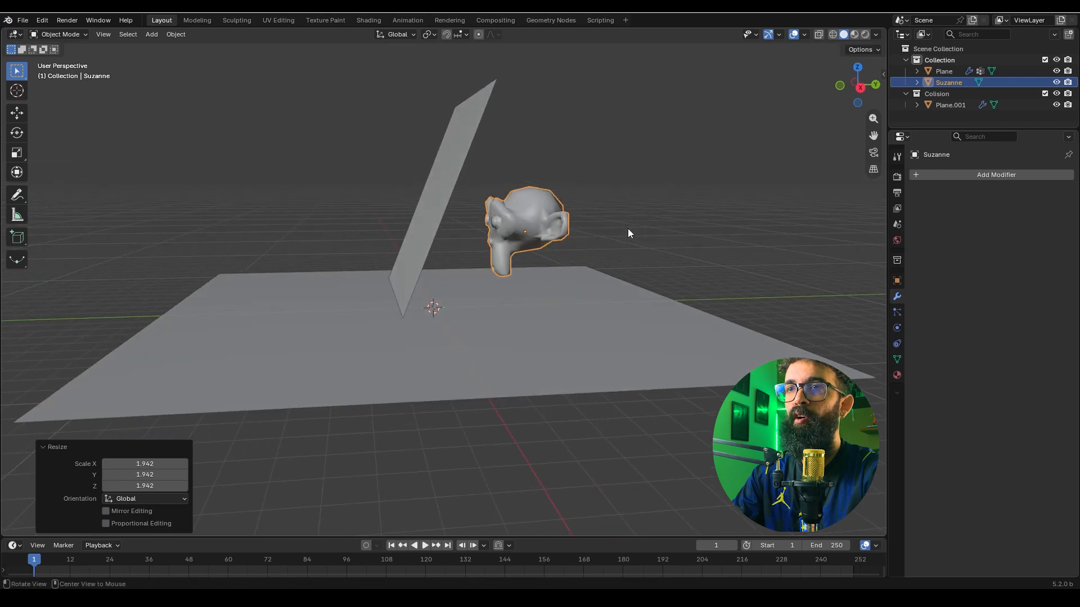
- Move the monkey head to the Colision collection and add the Collider simulation modifier to it
{"action": "left_click_drag", "start_coordinate": [951, 89], "coordinate": [950, 94]}
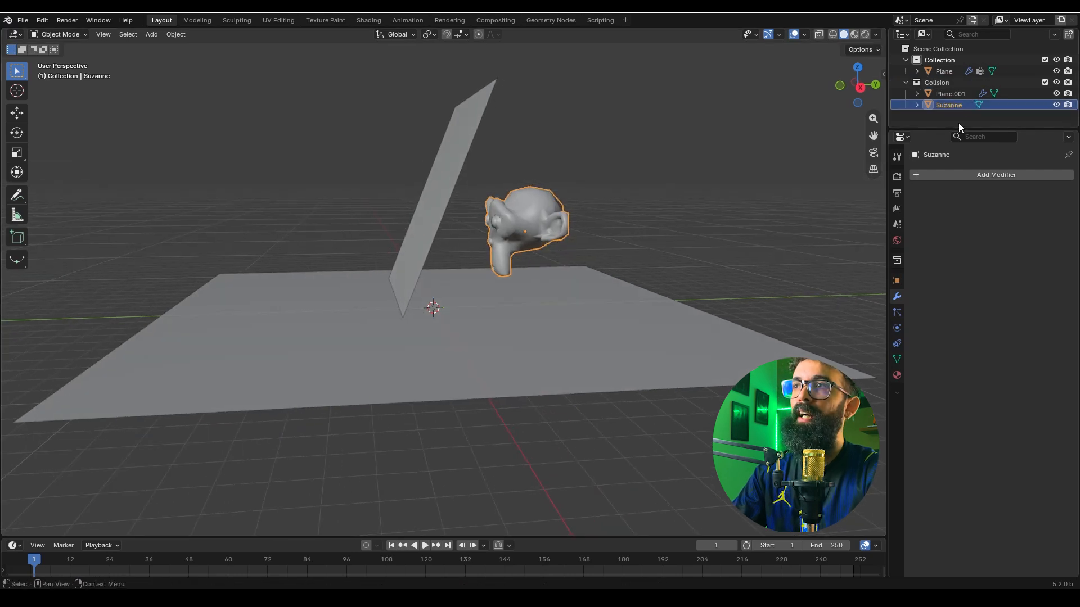
{"action": "left_click", "coordinate": [978, 175]}
{"action": "mouse_move", "coordinate": [958, 159]}
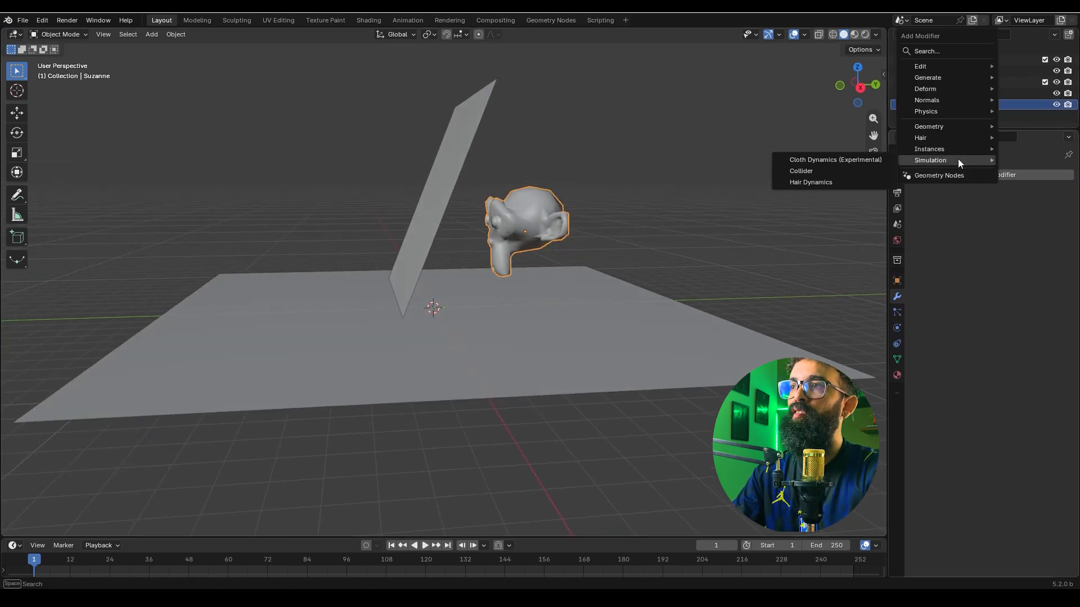
{"action": "left_click", "coordinate": [815, 171]}
{"action": "middle_click_drag", "start_coordinate": [662, 225], "coordinate": [734, 212]}
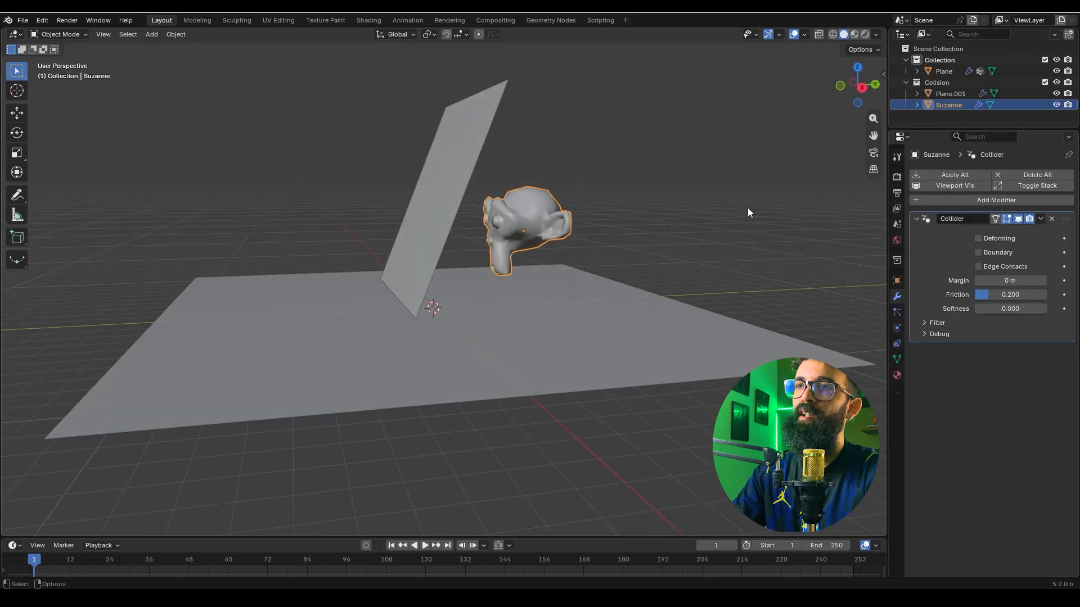
- Enlarge the timeline area and scrub the simulation to frame 66
{"action": "left_click_drag", "start_coordinate": [248, 537], "coordinate": [248, 477]}
{"action": "key", "text": "space"}
{"action": "left_click_drag", "start_coordinate": [86, 498], "coordinate": [248, 502]}
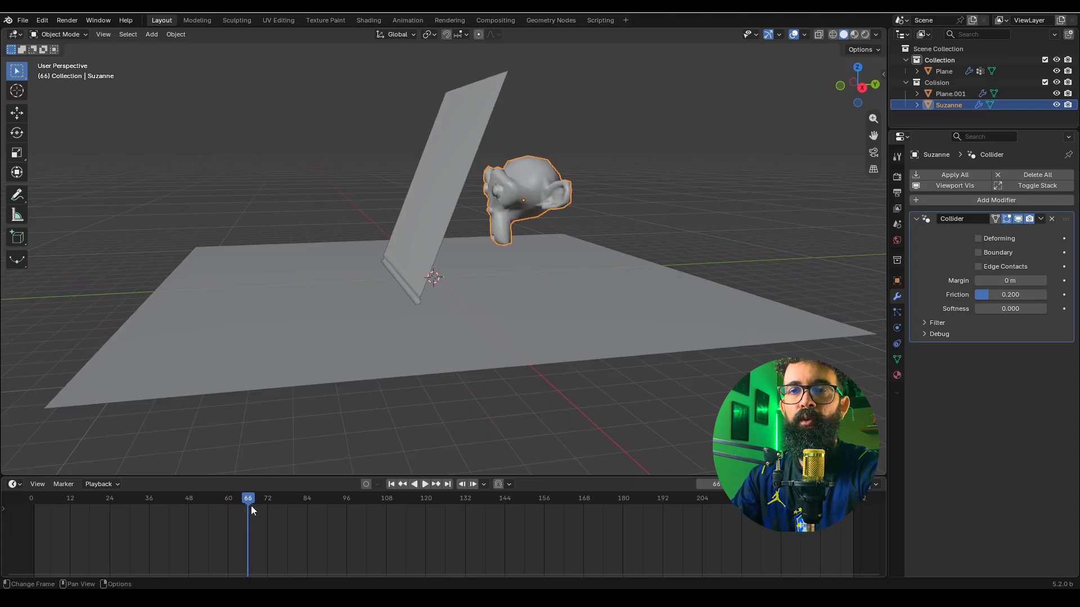
- Insert a keyframe for the monkey head's starting position at frame 67
{"action": "left_click", "coordinate": [252, 502]}
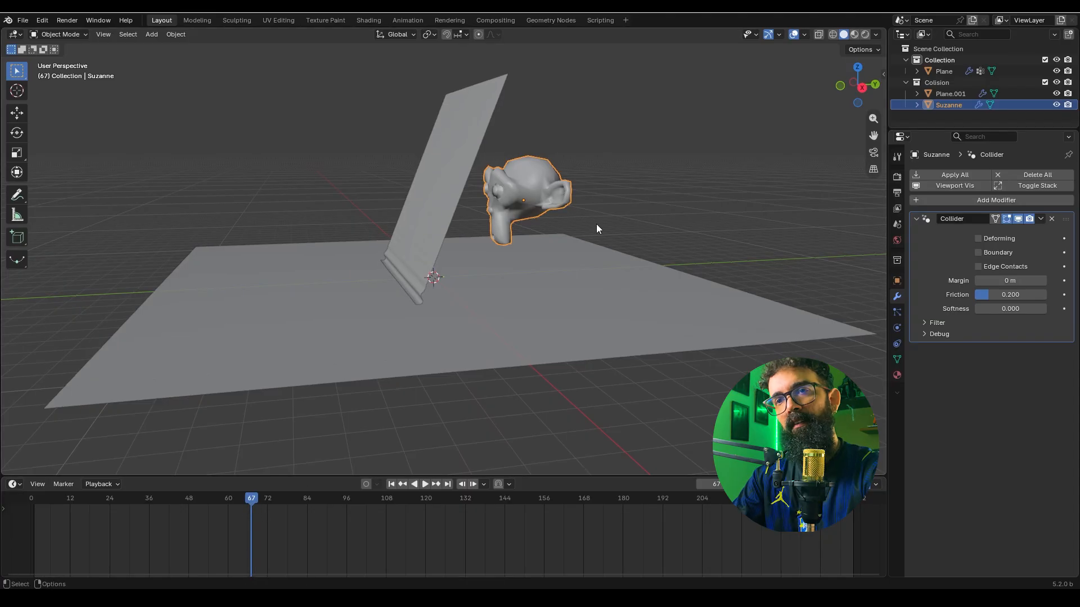
{"action": "key", "text": "i"}
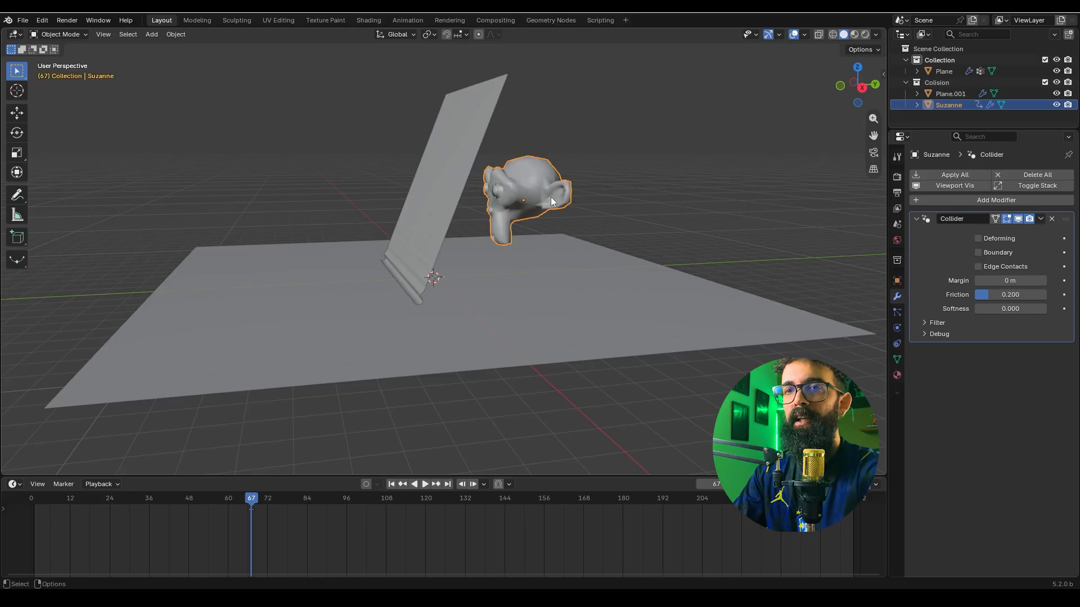
- Try moving the monkey head through the cloth by about -9.36 m along Y while still on frame 67
{"action": "left_click", "coordinate": [23, 116]}
{"action": "left_click_drag", "start_coordinate": [565, 203], "coordinate": [337, 225]}
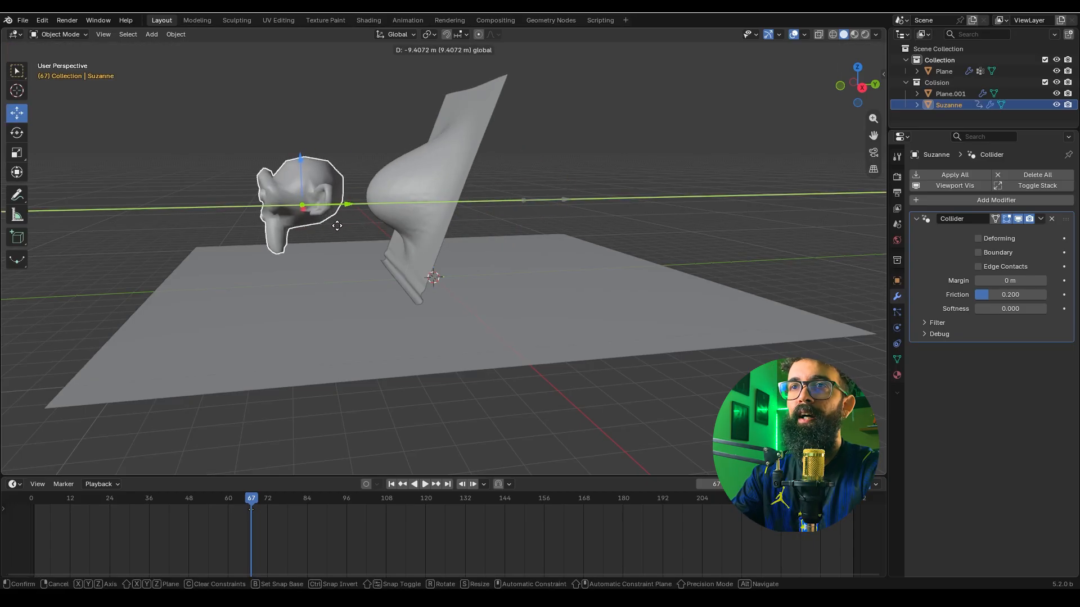
{"action": "left_click_drag", "start_coordinate": [415, 195], "coordinate": [411, 216]}
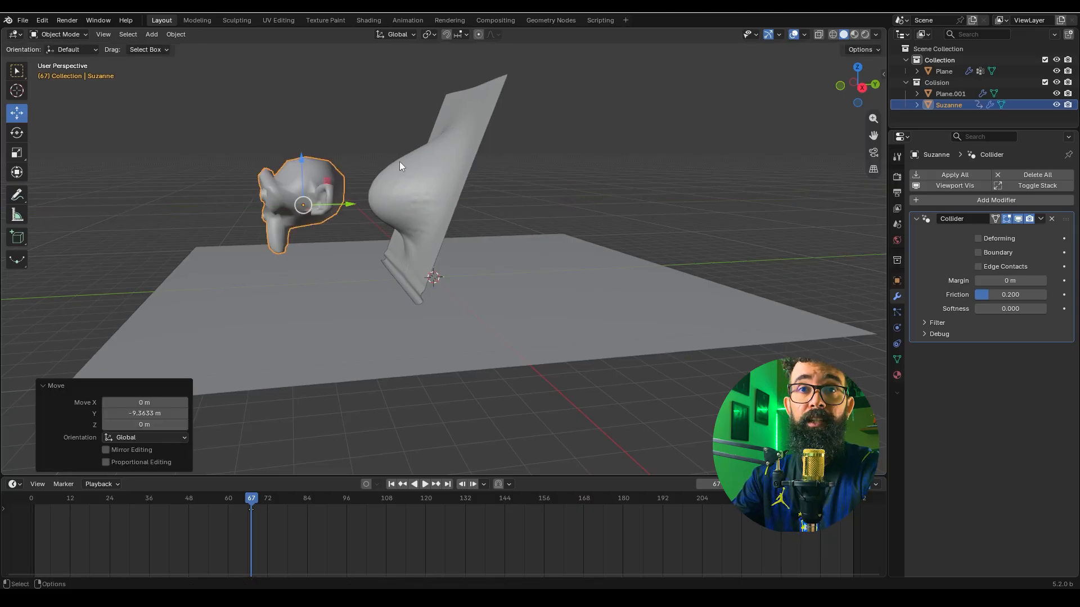
- At frame 76, move the monkey head about -8.99 m along Y through the cloth, keyframe it, and return to frame 67
{"action": "left_click_drag", "start_coordinate": [254, 501], "coordinate": [280, 502]}
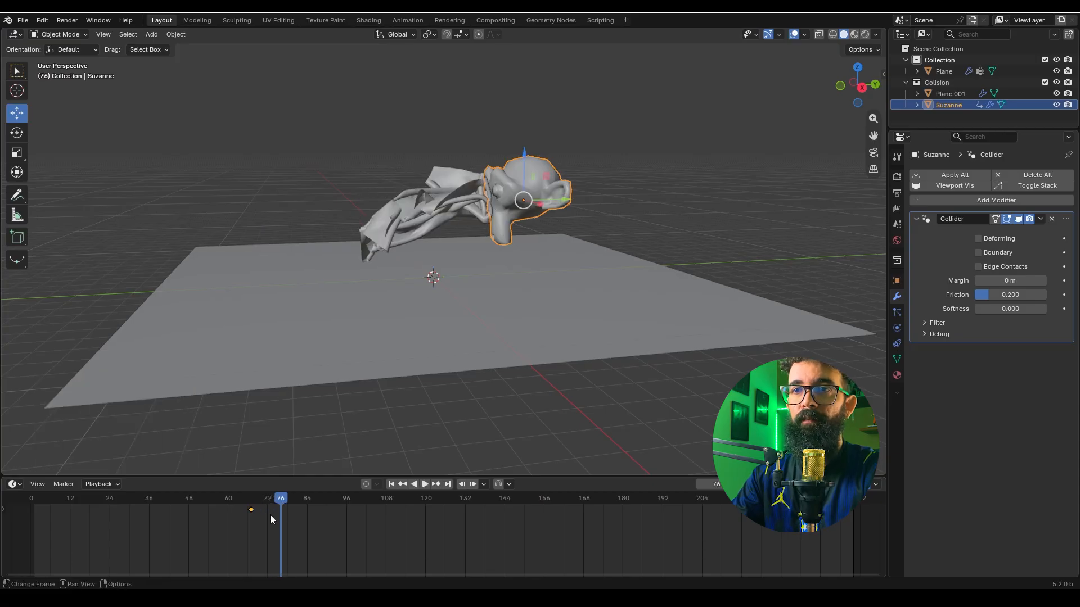
{"action": "left_click_drag", "start_coordinate": [566, 199], "coordinate": [363, 255]}
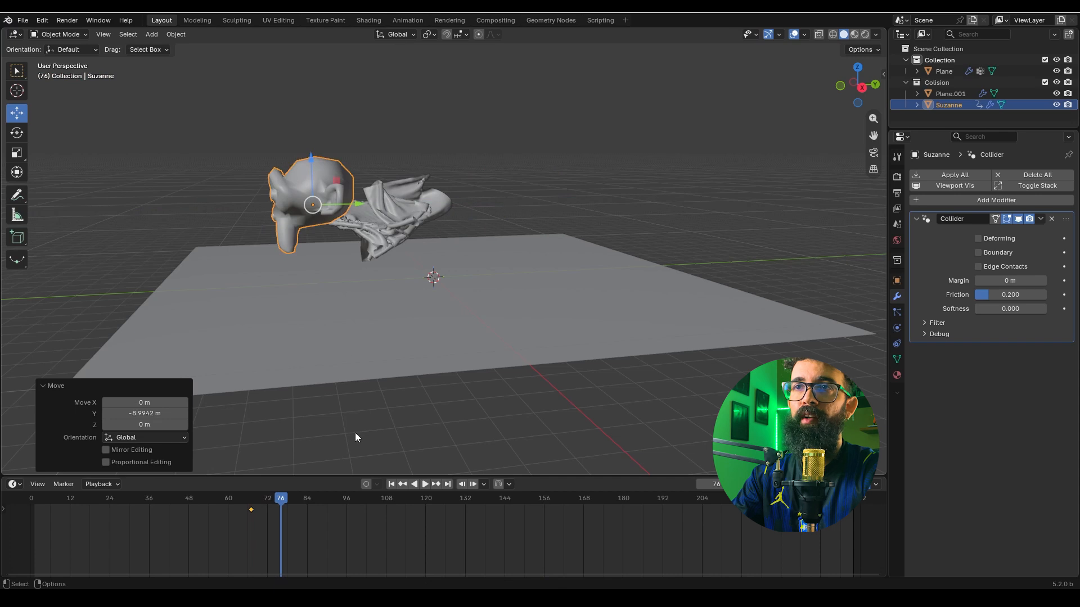
{"action": "left_click_drag", "start_coordinate": [279, 500], "coordinate": [251, 502]}
{"action": "key", "text": "i"}
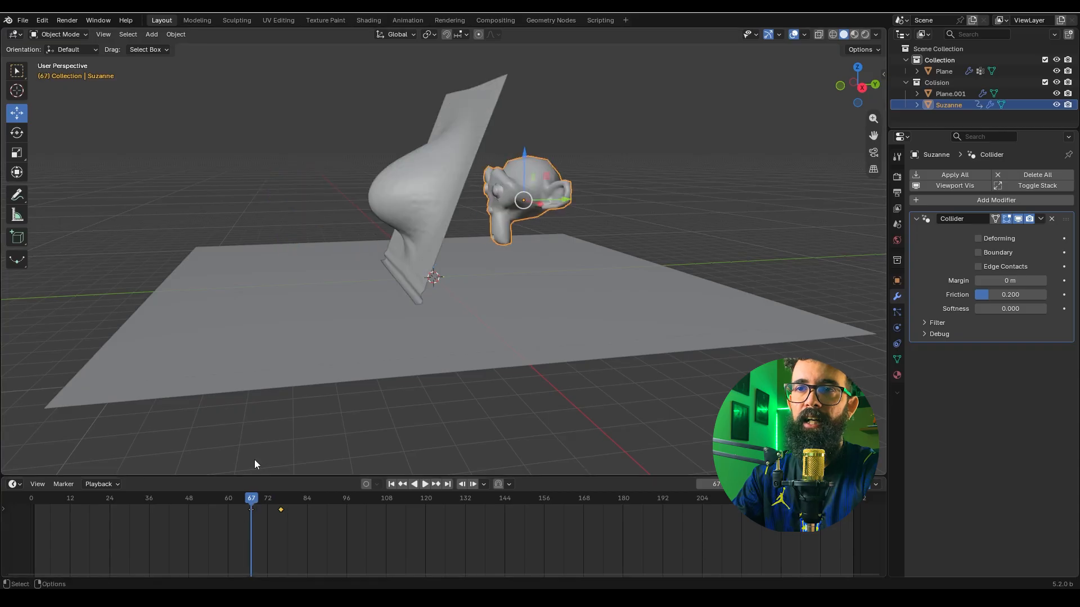
- Make the cloth plane the active object, play the simulation briefly from frame 1, and rewind to the start
{"action": "key", "text": "shift+Left"}
{"action": "left_click", "coordinate": [688, 202]}
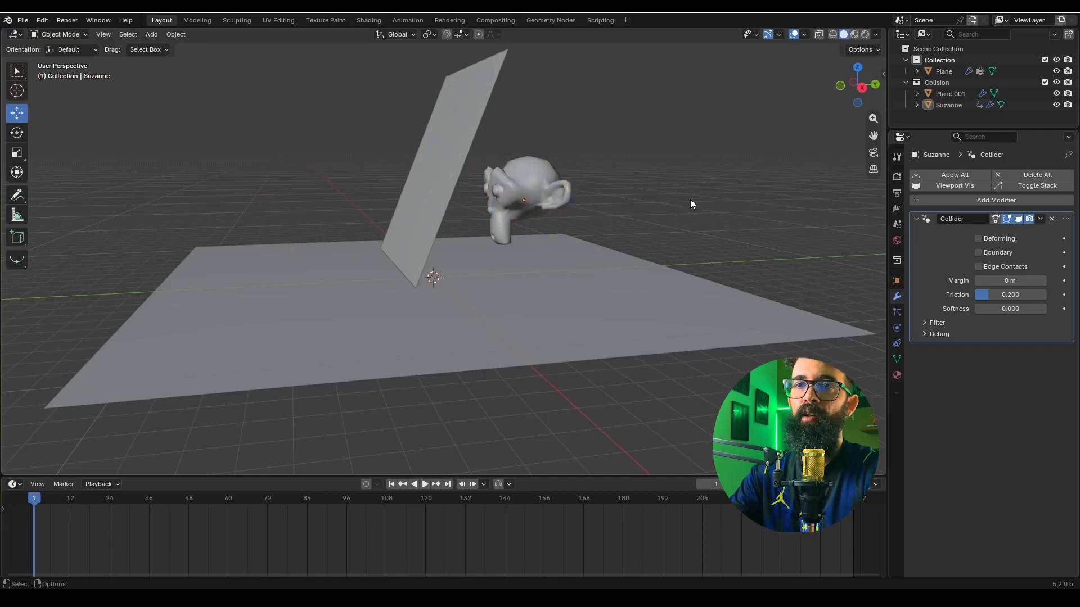
{"action": "left_click", "coordinate": [463, 144]}
{"action": "left_click", "coordinate": [643, 154]}
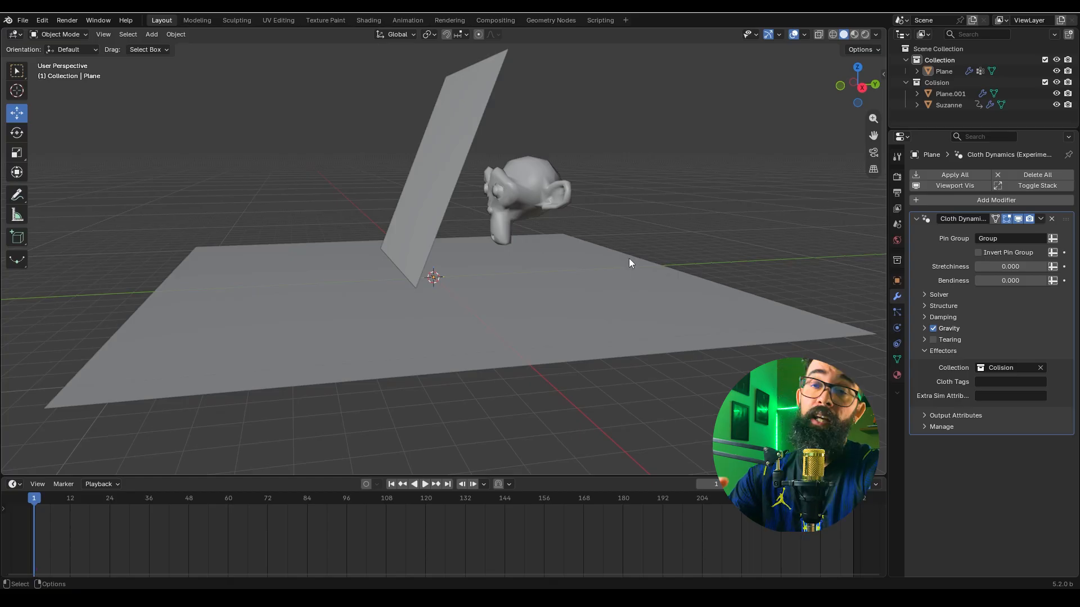
{"action": "key", "text": "space"}
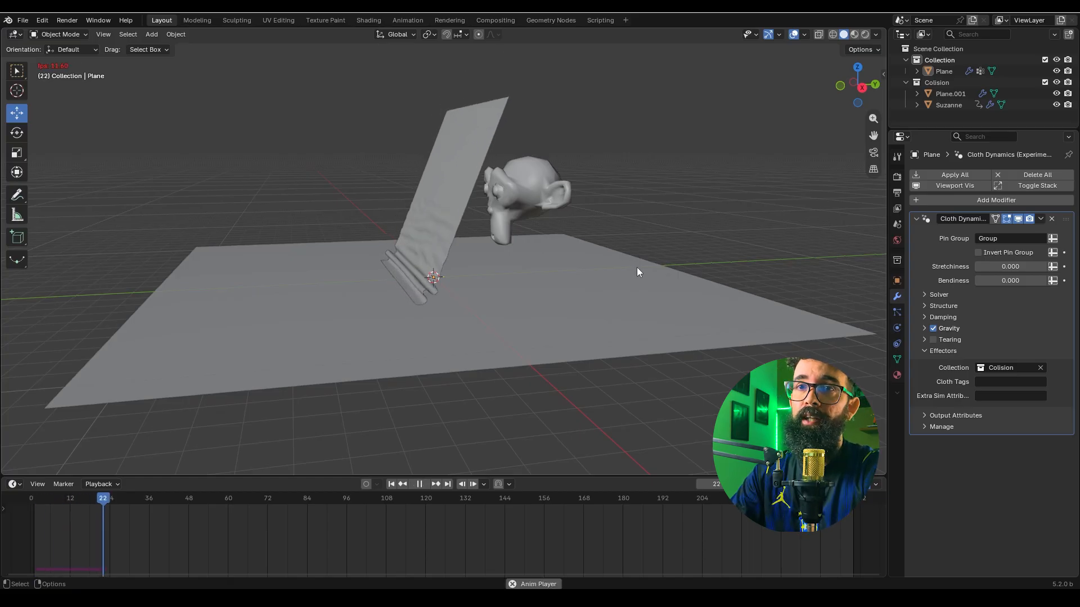
{"action": "key", "text": "space"}
{"action": "key", "text": "shift+Left"}
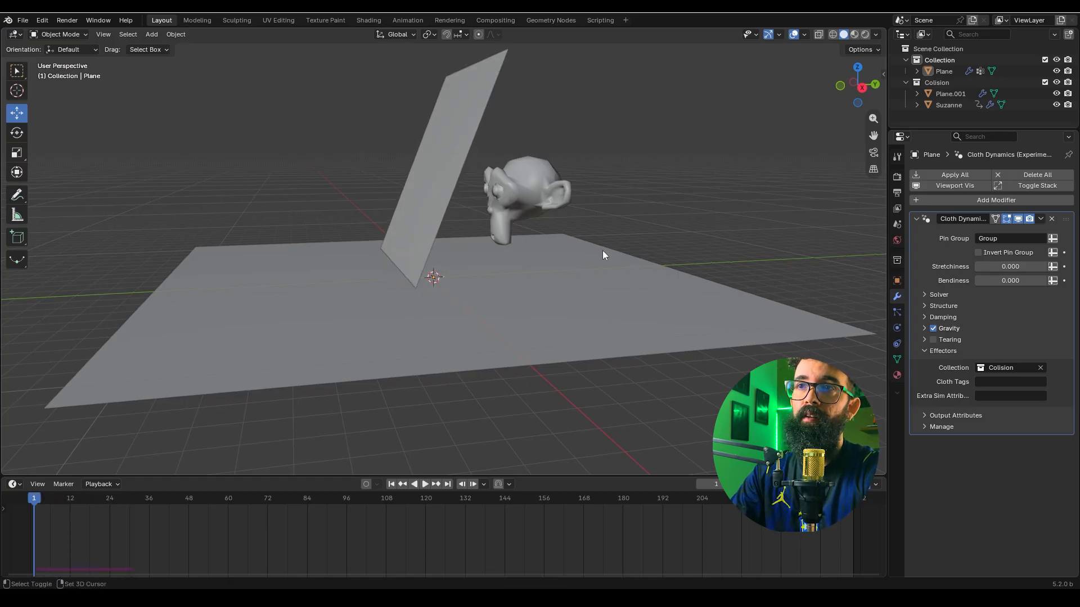
- Set the cloth plane's Pin Group to the pin attribute in its Cloth Dynamics modifier
{"action": "left_click", "coordinate": [469, 141]}
{"action": "left_click", "coordinate": [1006, 239]}
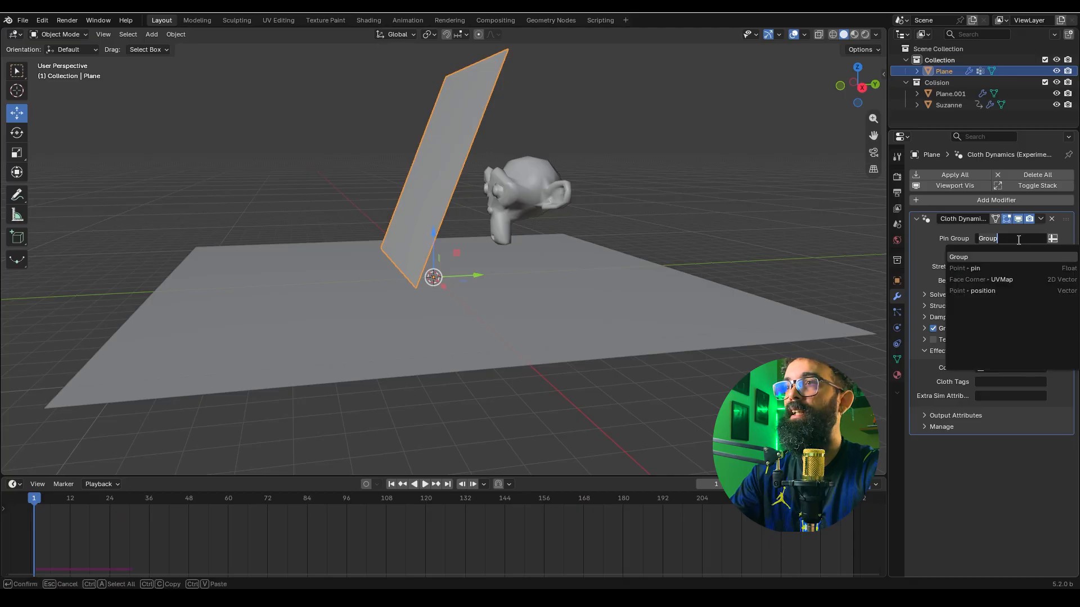
{"action": "left_click", "coordinate": [983, 268]}
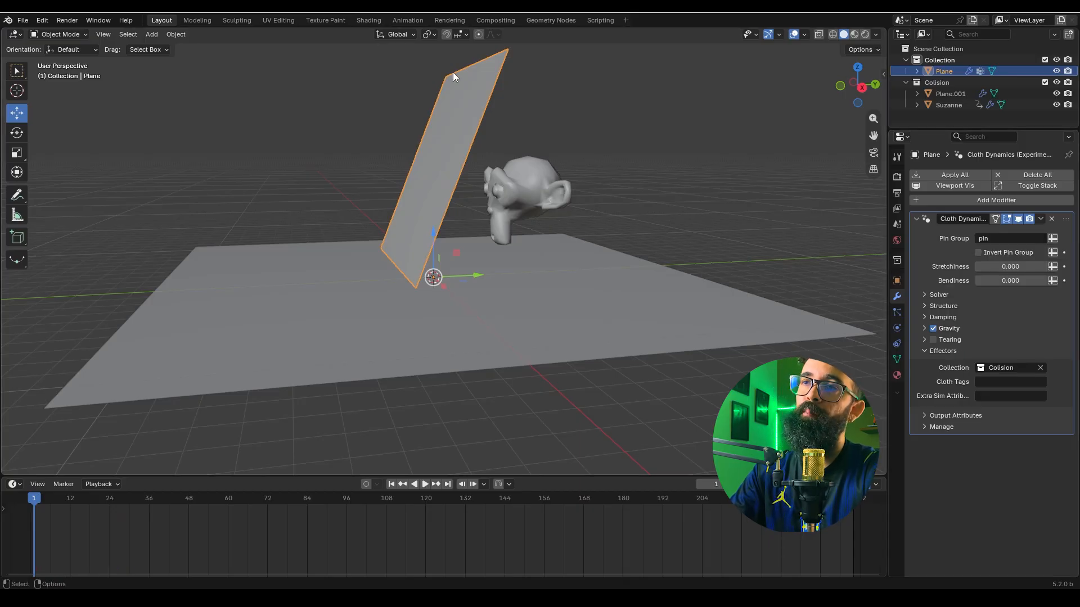
- Play the pinned cloth simulation to frame 96 to watch the monkey head hit it, and rewind to frame 1
{"action": "key", "text": "space"}
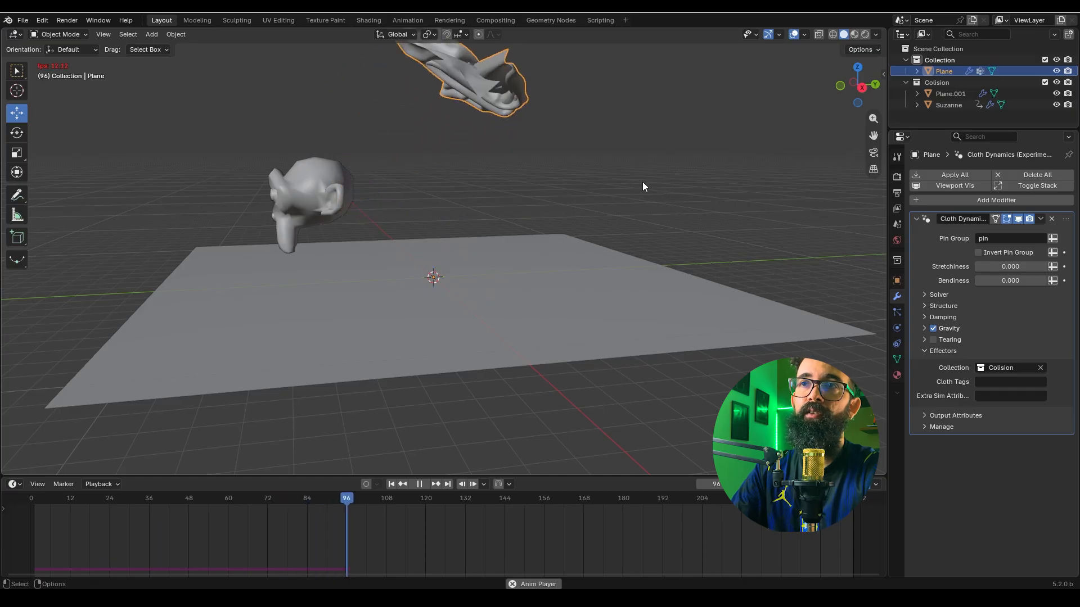
{"action": "key", "text": "space"}
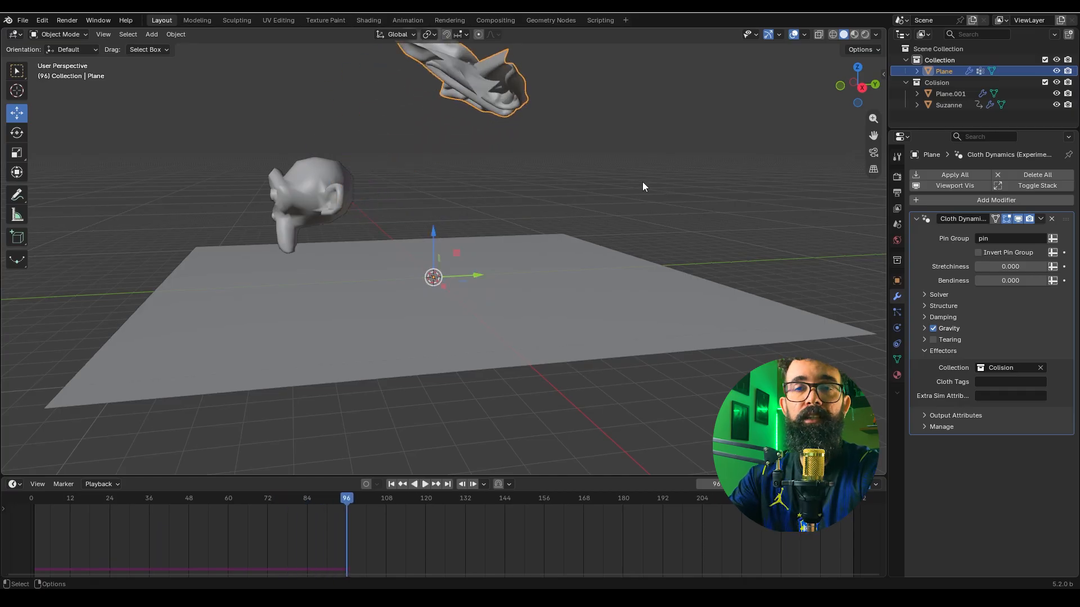
{"action": "key", "text": "shift+Left"}
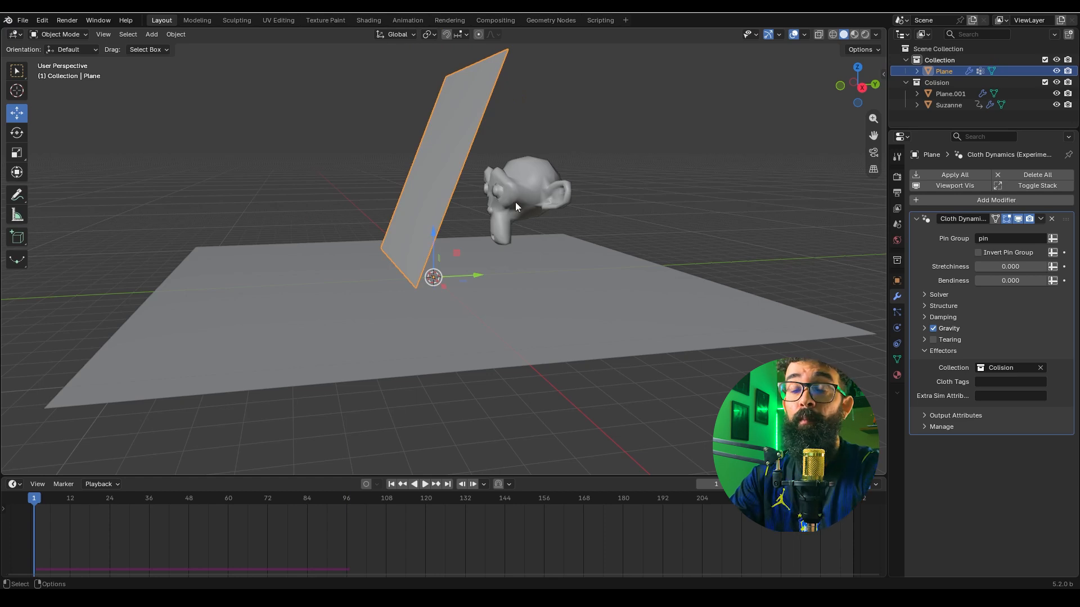
- Enable Tearing in the cloth plane's Cloth Dynamics modifier and show its settings, with the Effectors settings collapsed
{"action": "left_click", "coordinate": [538, 107]}
{"action": "left_click", "coordinate": [422, 192]}
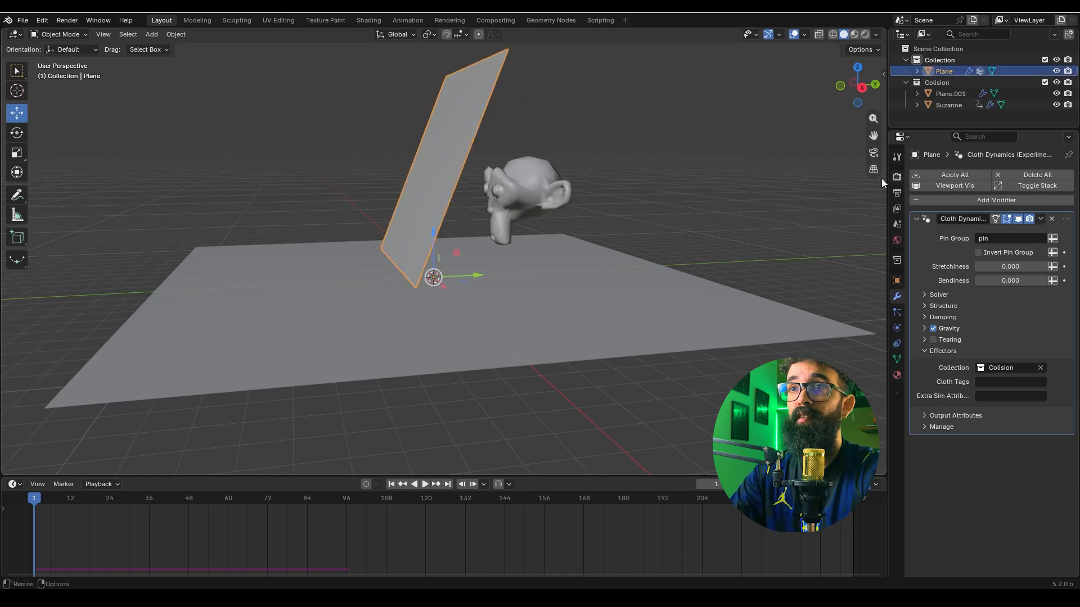
{"action": "left_click", "coordinate": [936, 351]}
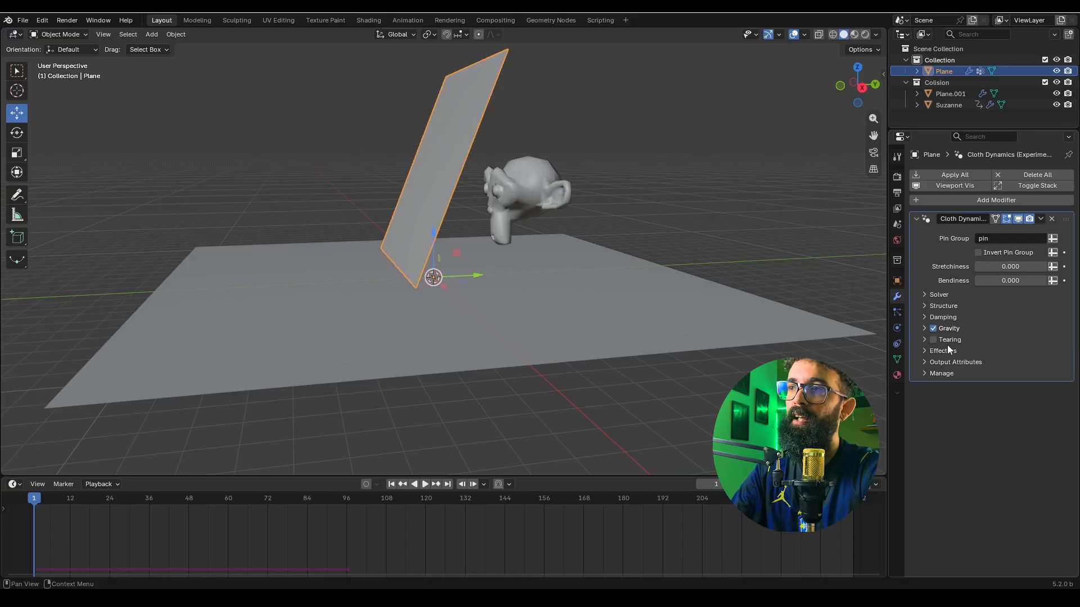
{"action": "left_click", "coordinate": [932, 341]}
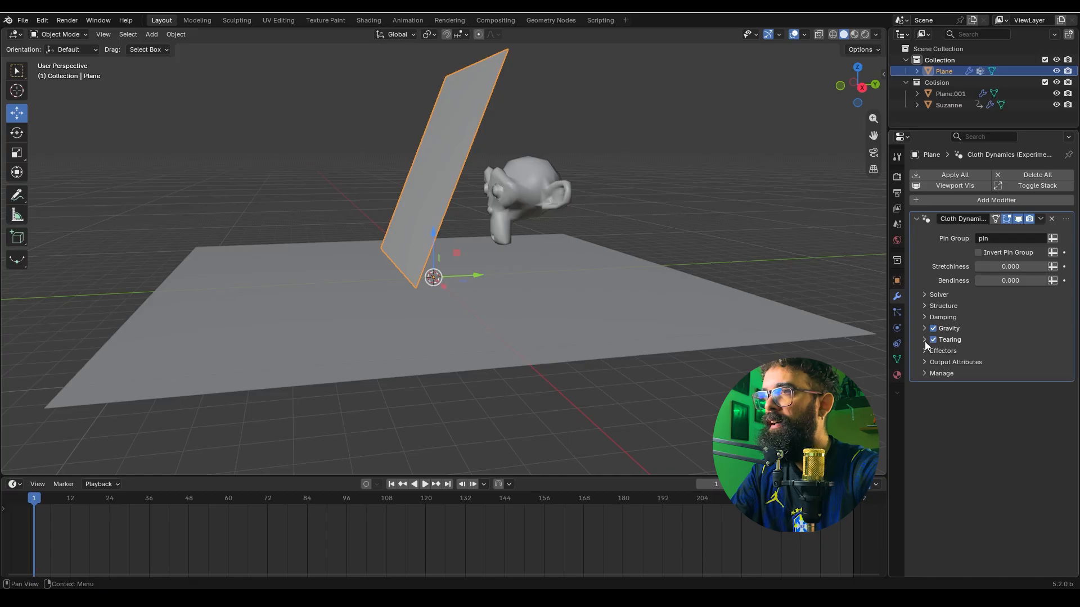
{"action": "left_click", "coordinate": [925, 340]}
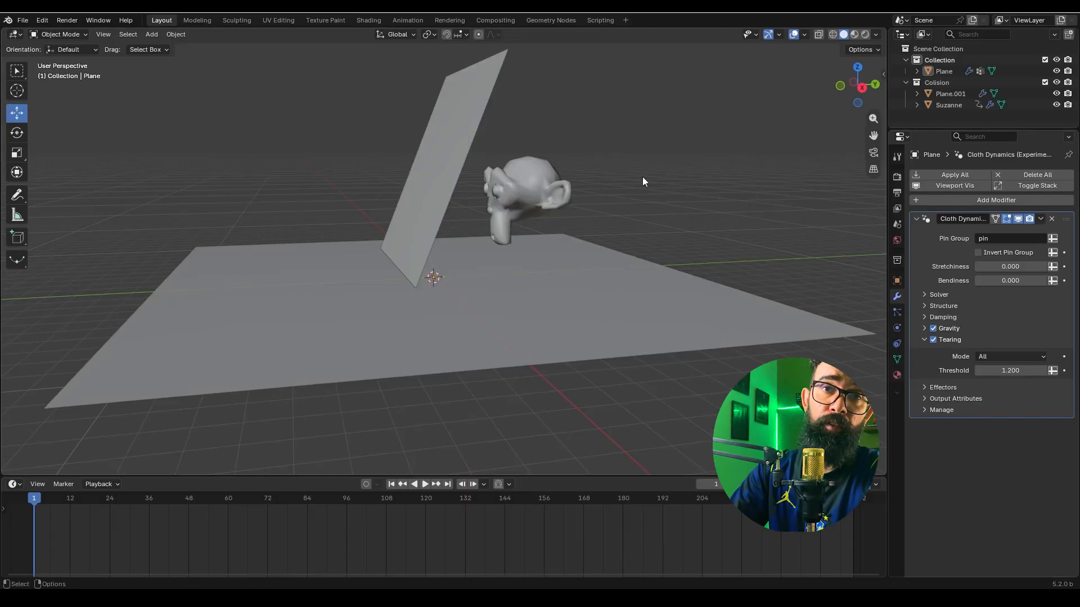
- Play the tearing simulation to frame 232 and examine the cloth up close where the monkey head passes through
{"action": "key", "text": "space"}
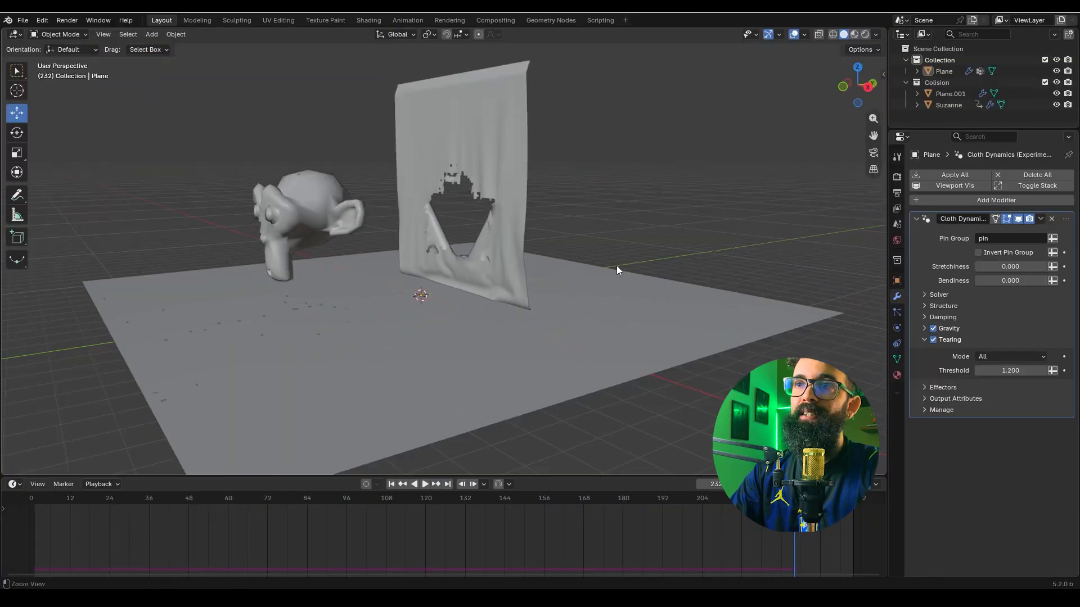
{"action": "middle_click_drag", "start_coordinate": [616, 266], "coordinate": [474, 186], "text": "ctrl"}
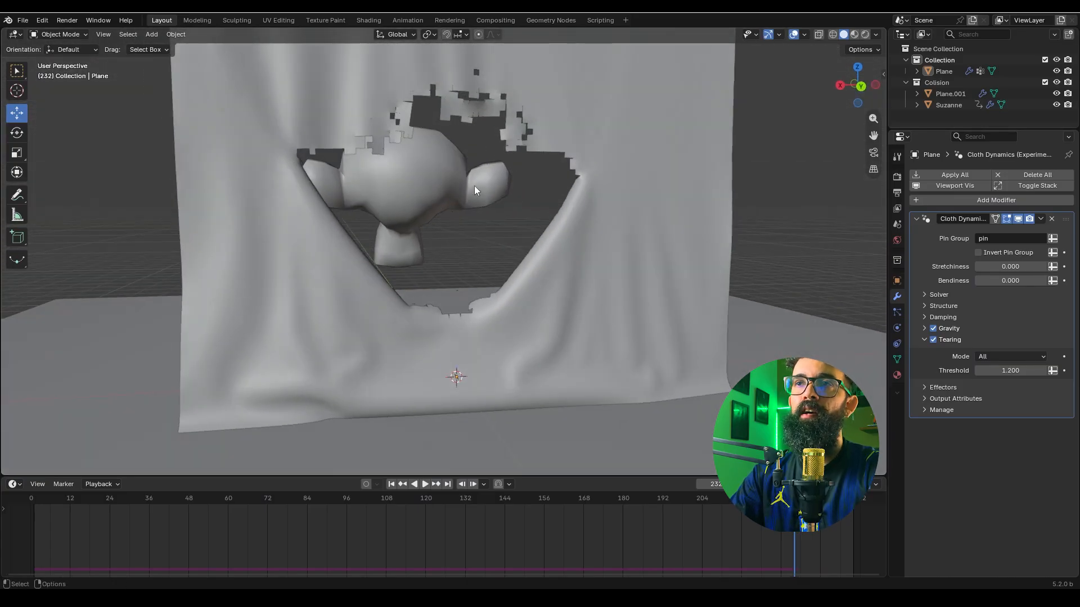